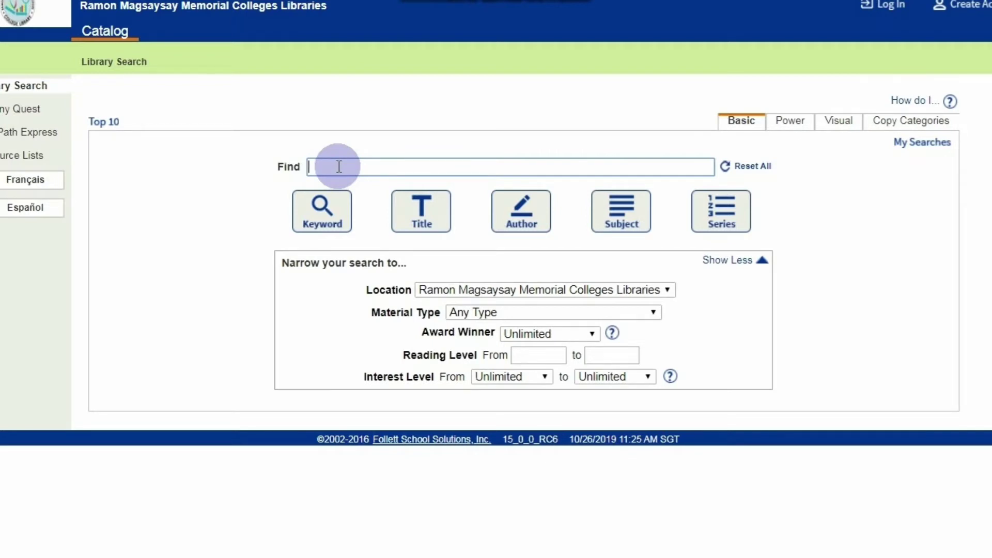
Step: Search the library catalog by title for "Purposive Communication" and check how many titles match
{"action": "type", "text": "P"}
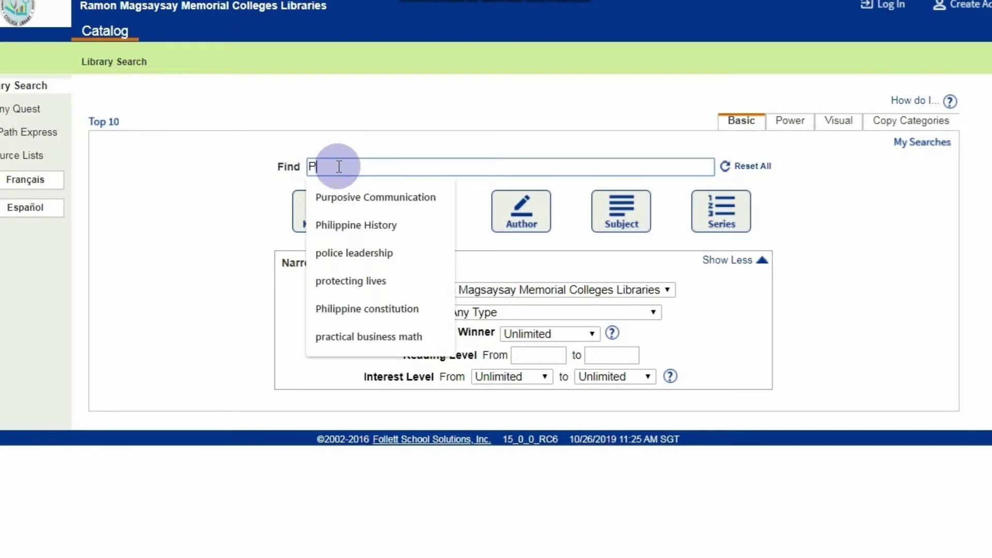
{"action": "type", "text": "urpos"}
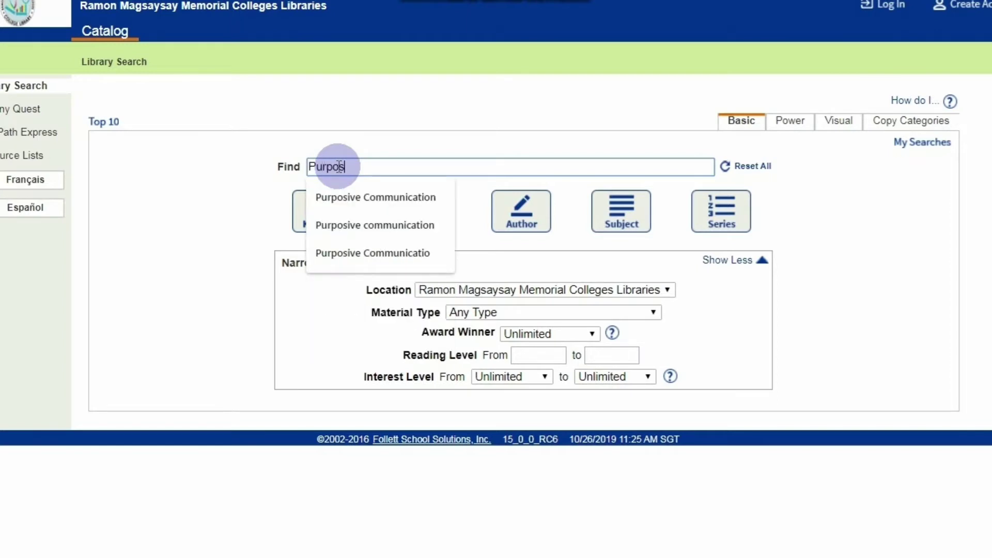
{"action": "type", "text": "ive Commu"}
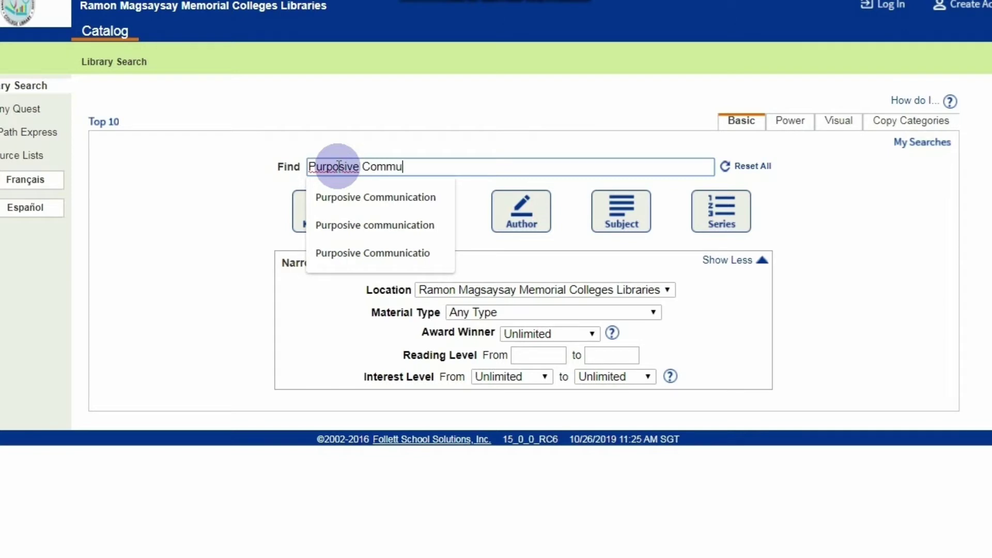
{"action": "type", "text": "nication"}
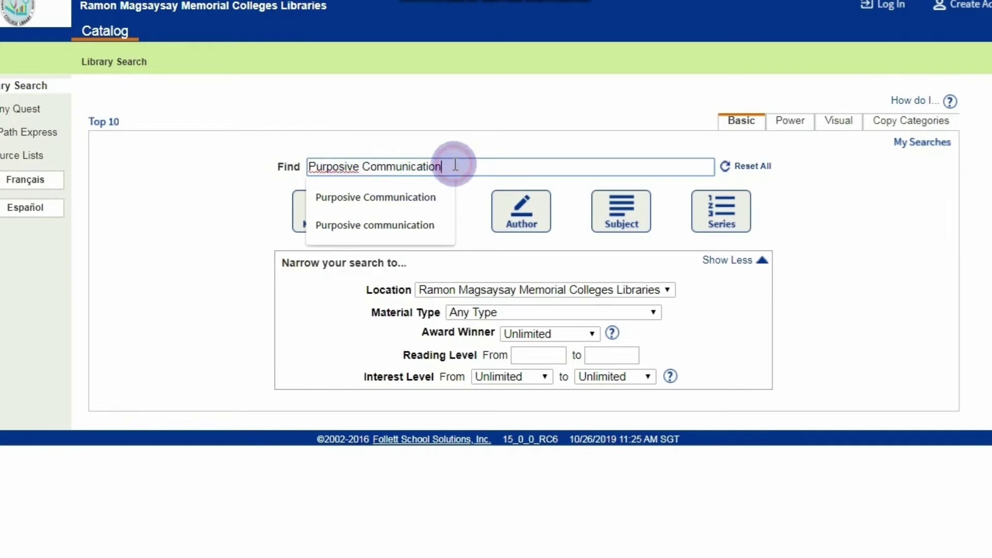
{"action": "left_click", "coordinate": [403, 141]}
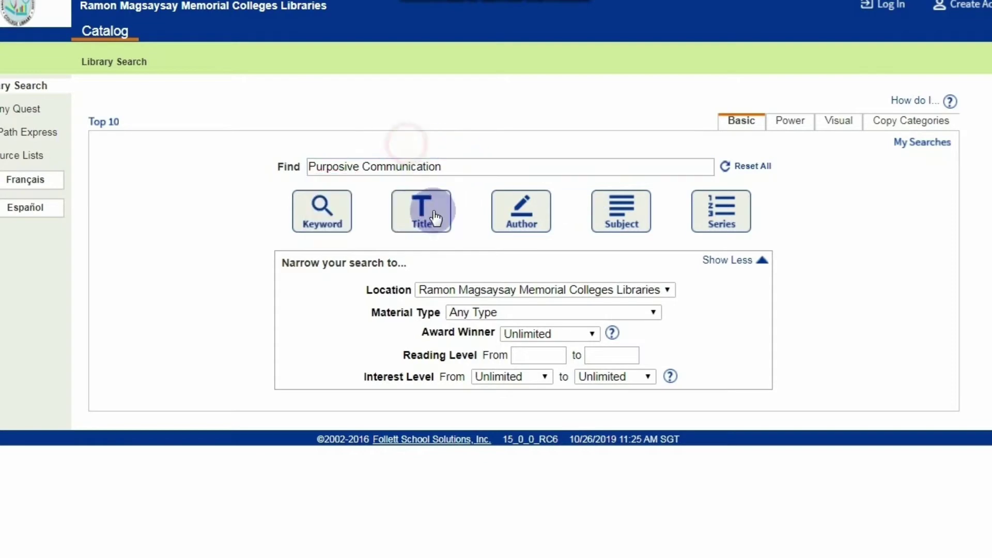
{"action": "left_click", "coordinate": [434, 218]}
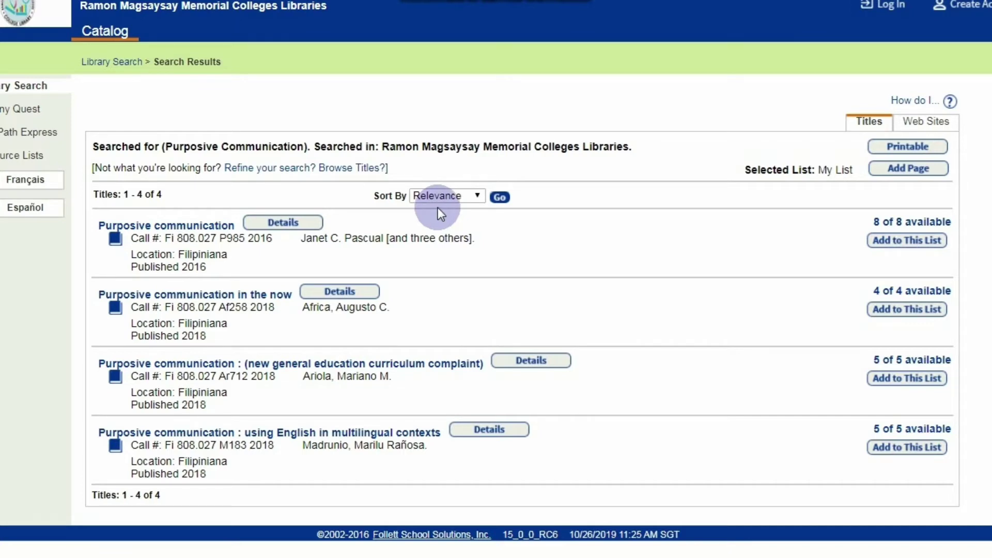
{"action": "left_click_drag", "start_coordinate": [158, 197], "coordinate": [91, 193]}
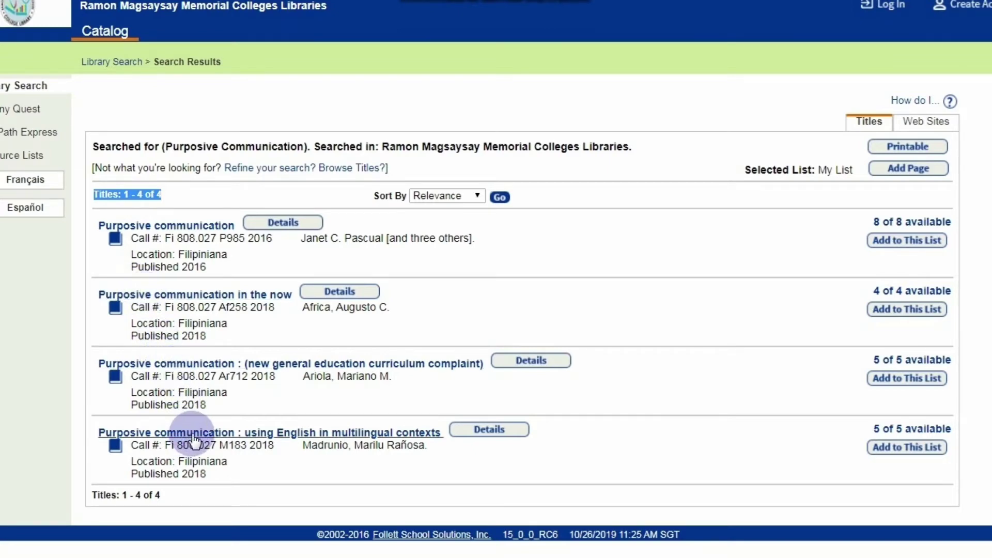
Step: Open the record "Purposive communication in the now" and review its title, author, call number, location, Explore, Publication Info and Additional Info
{"action": "left_click", "coordinate": [239, 297]}
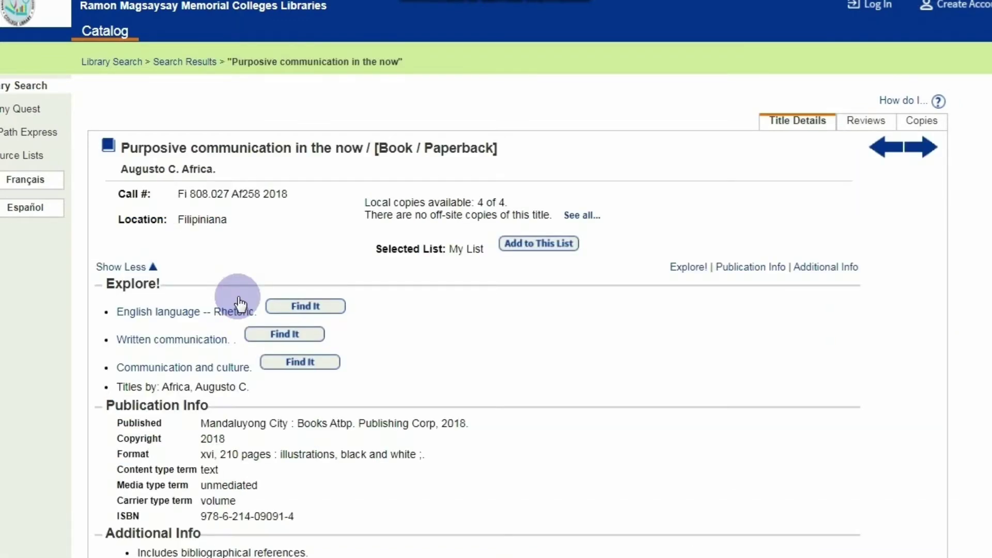
{"action": "left_click_drag", "start_coordinate": [120, 148], "coordinate": [361, 155]}
{"action": "left_click_drag", "start_coordinate": [120, 168], "coordinate": [193, 174]}
{"action": "left_click_drag", "start_coordinate": [117, 193], "coordinate": [293, 191]}
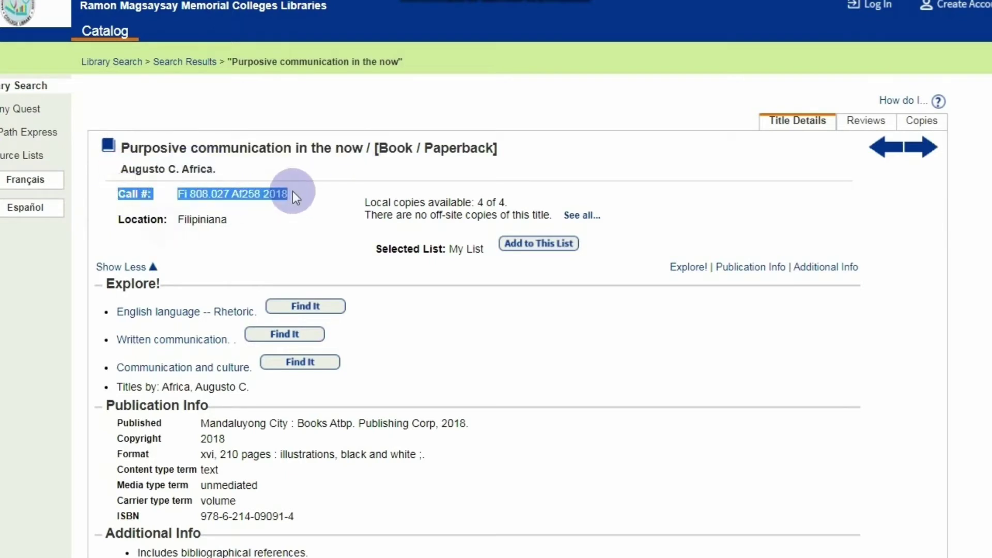
{"action": "left_click_drag", "start_coordinate": [117, 219], "coordinate": [221, 226]}
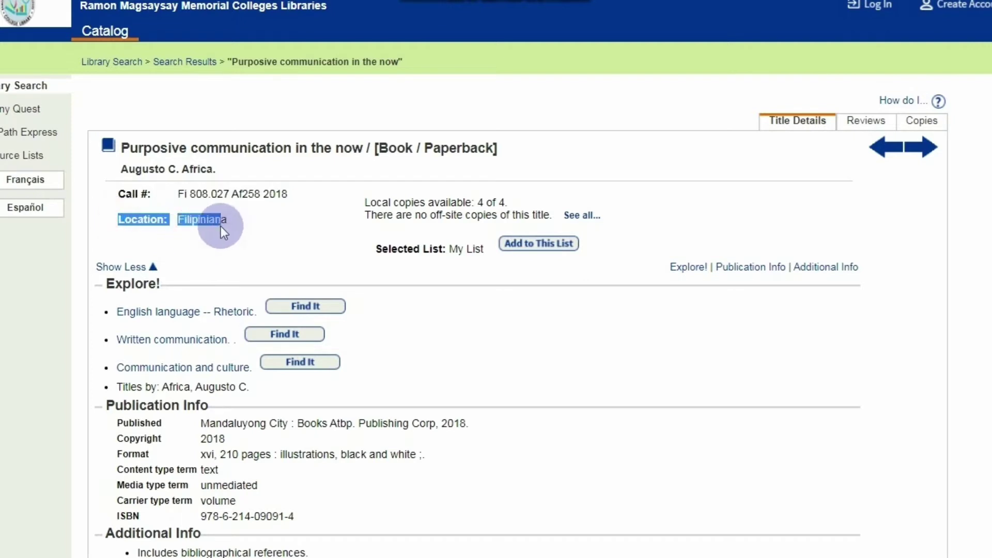
{"action": "double_click", "coordinate": [155, 285]}
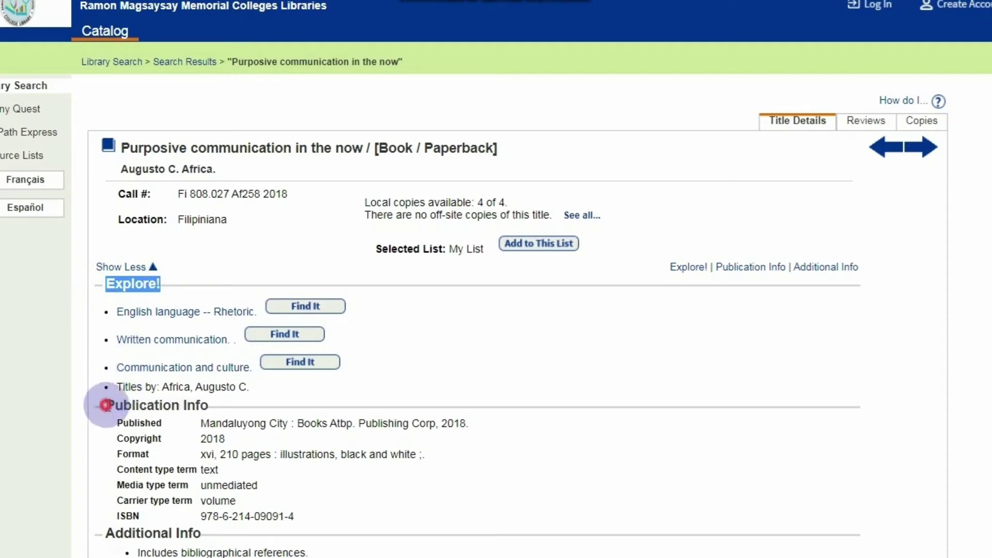
{"action": "left_click_drag", "start_coordinate": [102, 404], "coordinate": [209, 404]}
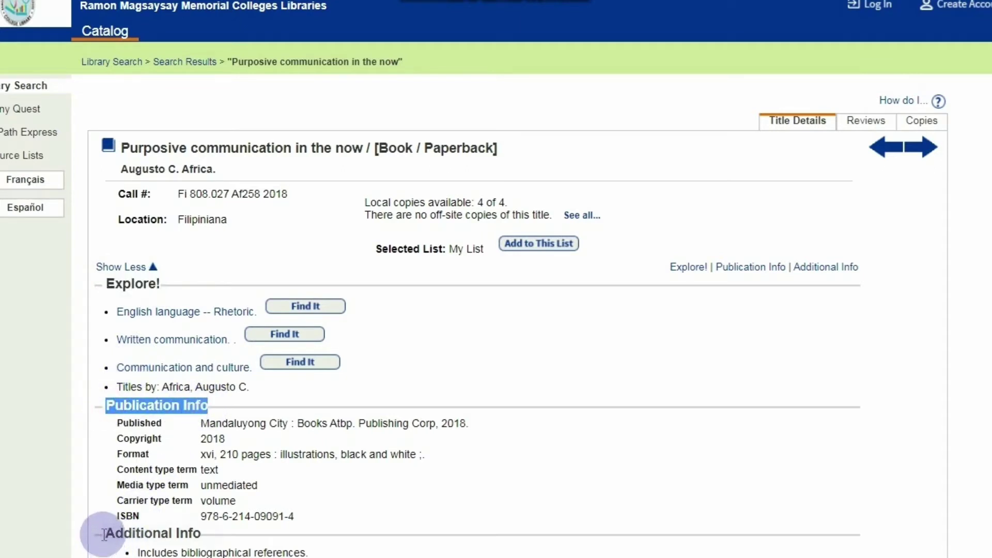
{"action": "left_click_drag", "start_coordinate": [102, 533], "coordinate": [200, 534]}
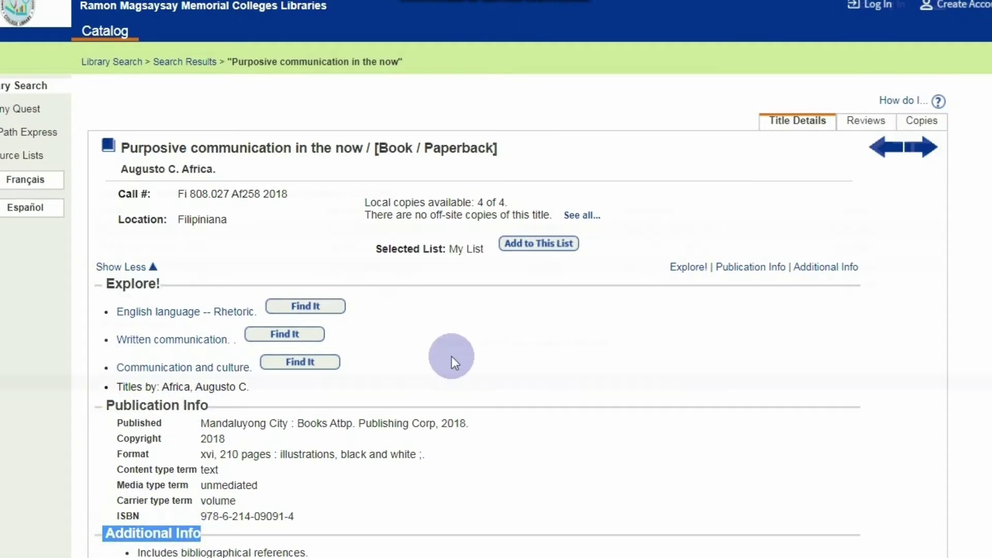
Step: Check the copies list of "Purposive communication in the now" and return to its title details
{"action": "left_click", "coordinate": [881, 150]}
{"action": "left_click", "coordinate": [918, 120]}
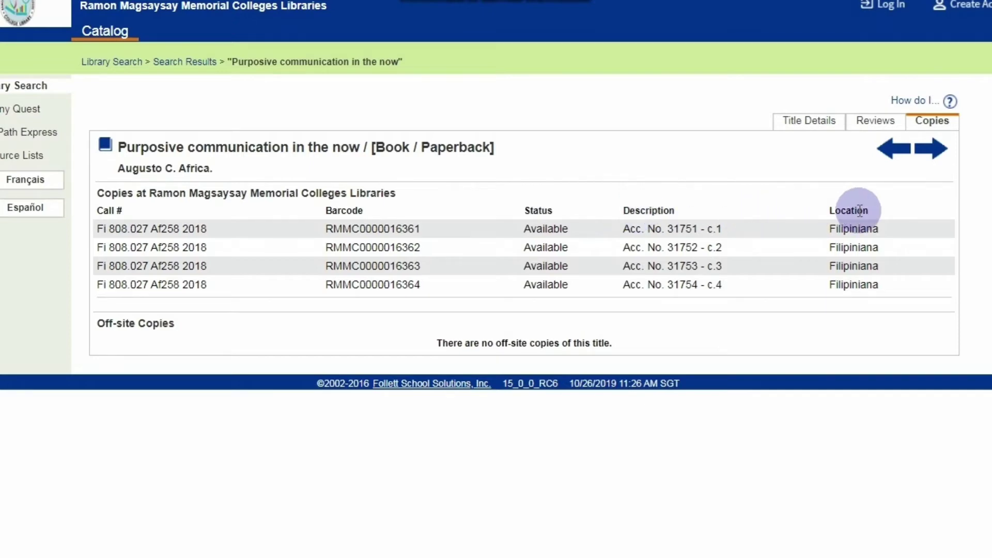
{"action": "left_click", "coordinate": [777, 125]}
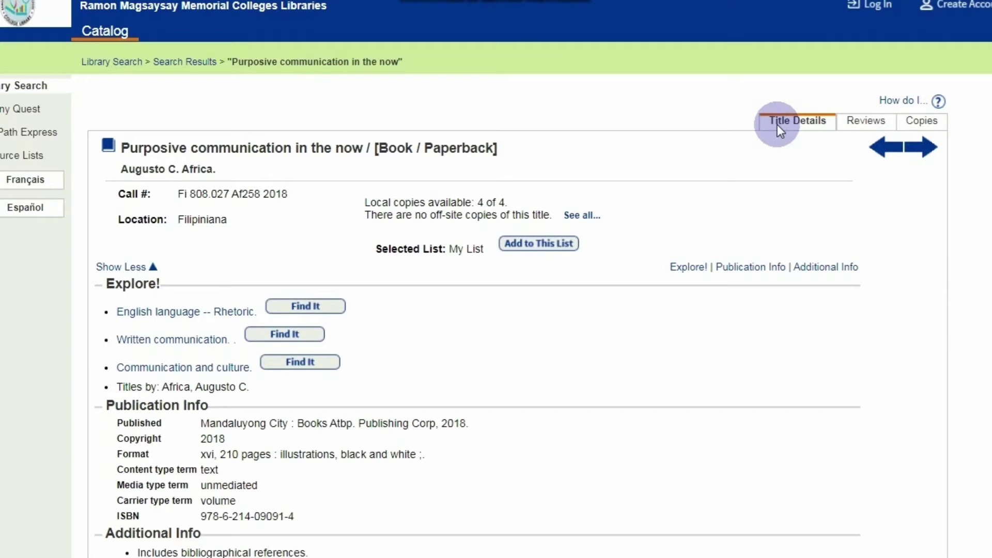
Step: Start a new library search and look up books by the author "Jose P. Rizal"
{"action": "left_click", "coordinate": [54, 86]}
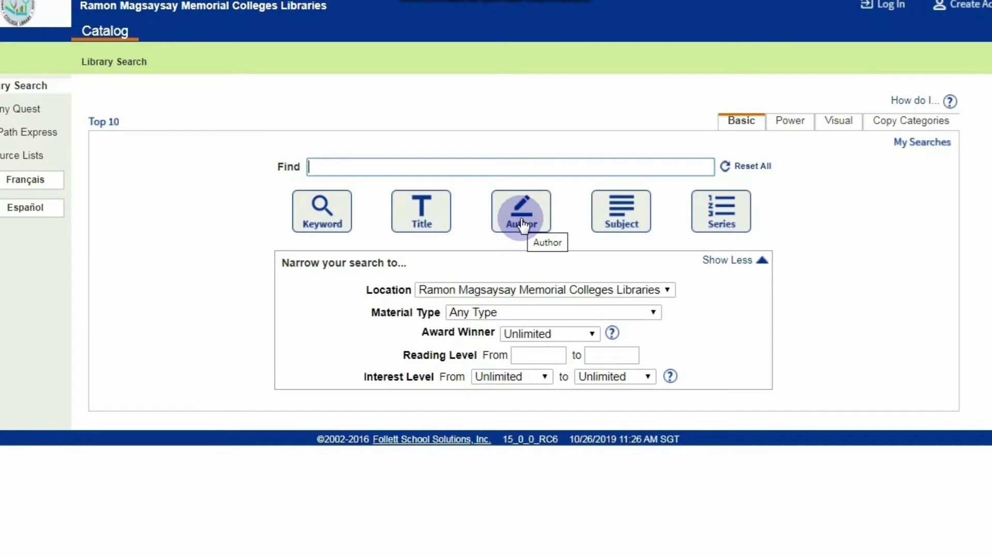
{"action": "left_click", "coordinate": [451, 166]}
{"action": "type", "text": "Jos"}
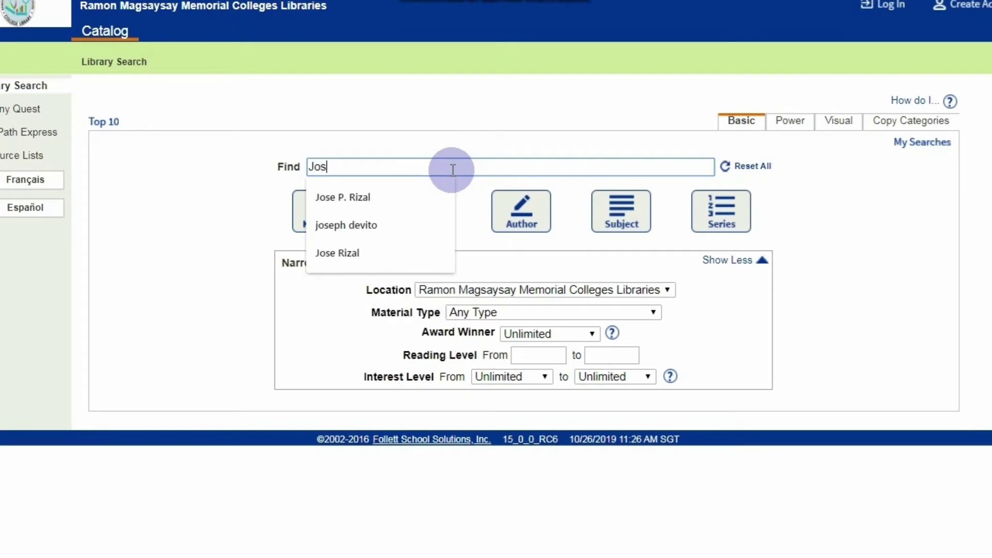
{"action": "type", "text": "e P. Rizal"}
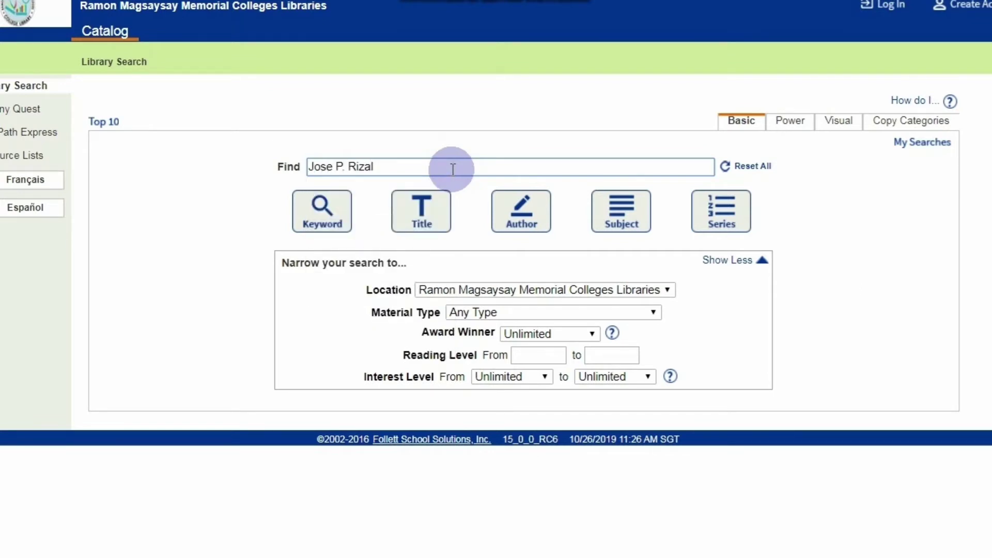
{"action": "left_click", "coordinate": [512, 215]}
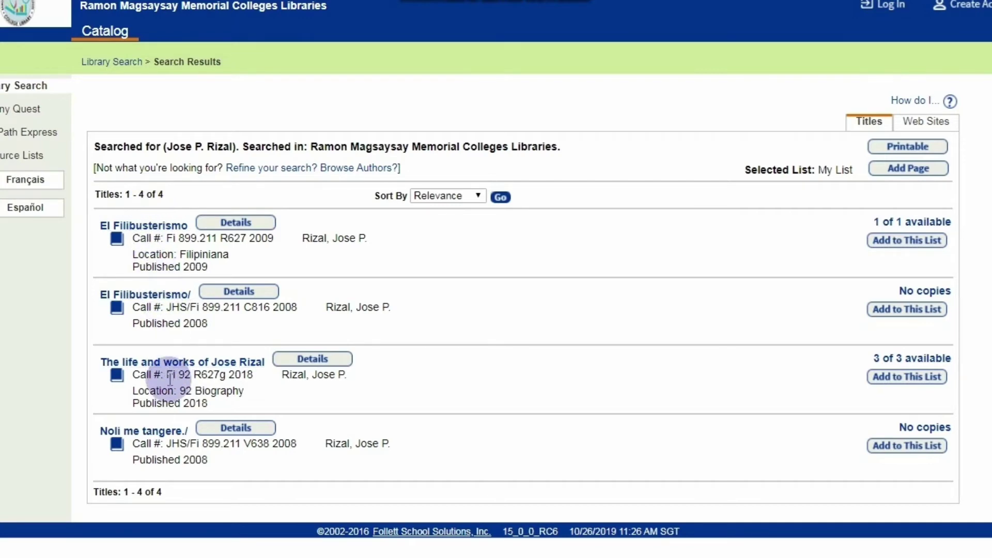
Step: Open "The life and works of Jose Rizal", review its details and copies list, and return to the title details
{"action": "left_click", "coordinate": [205, 363]}
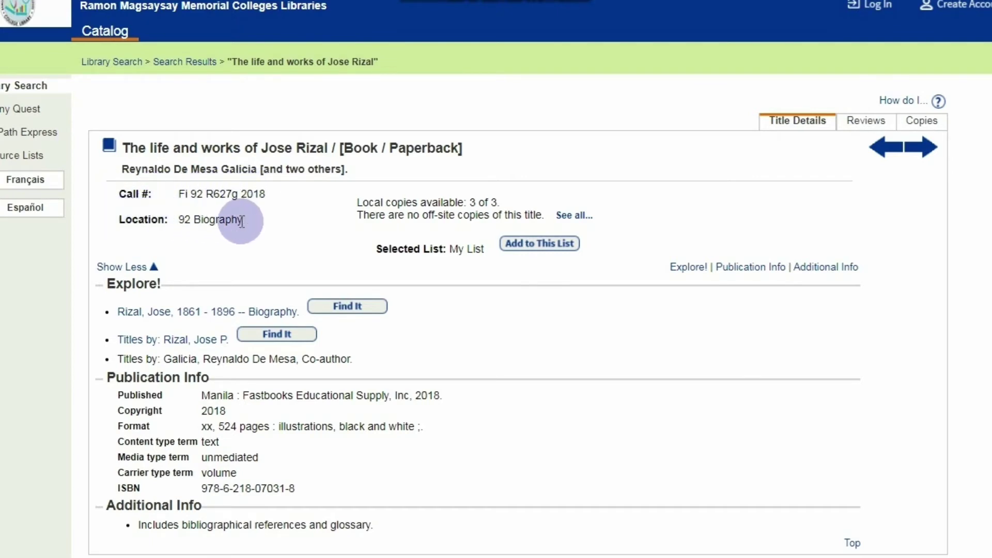
{"action": "left_click", "coordinate": [122, 282]}
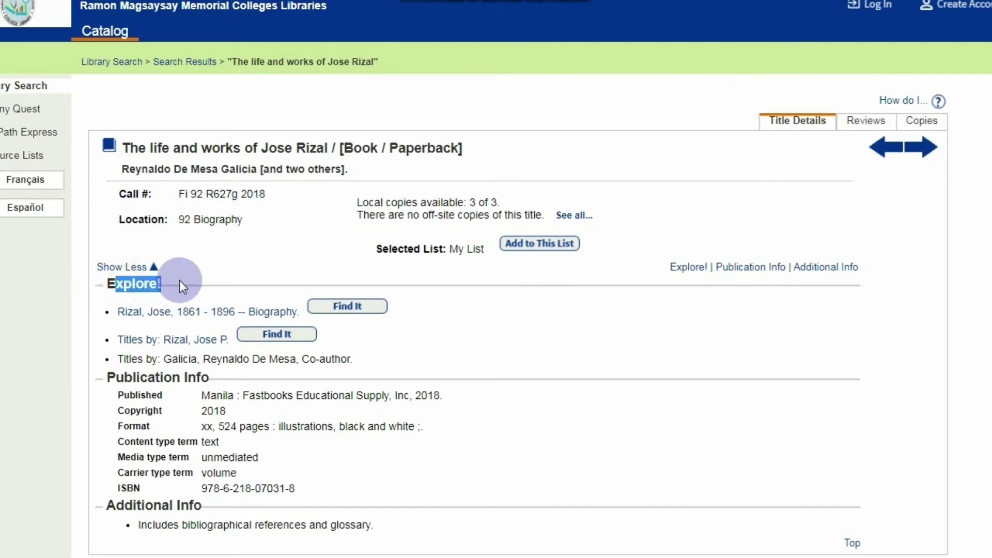
{"action": "left_click_drag", "start_coordinate": [99, 376], "coordinate": [205, 376]}
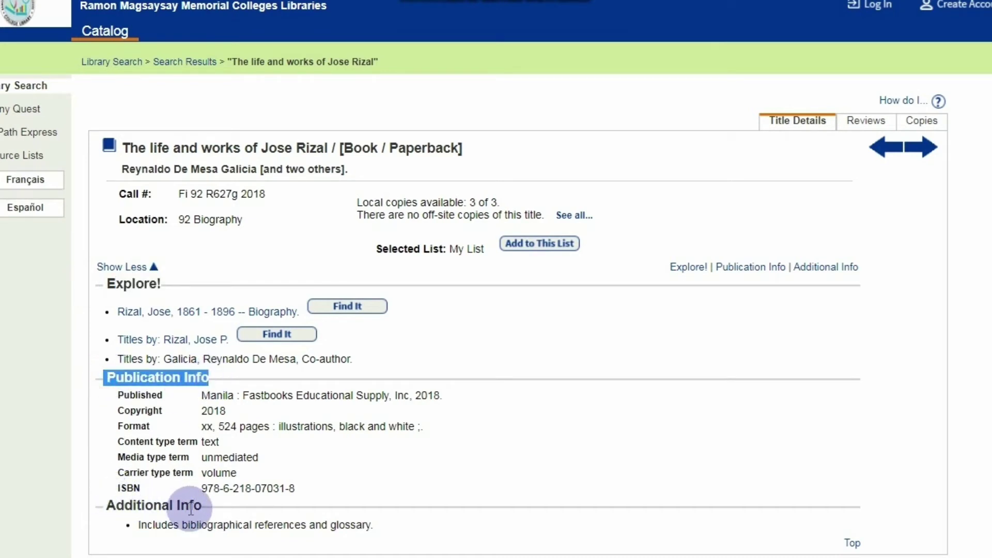
{"action": "left_click", "coordinate": [920, 122]}
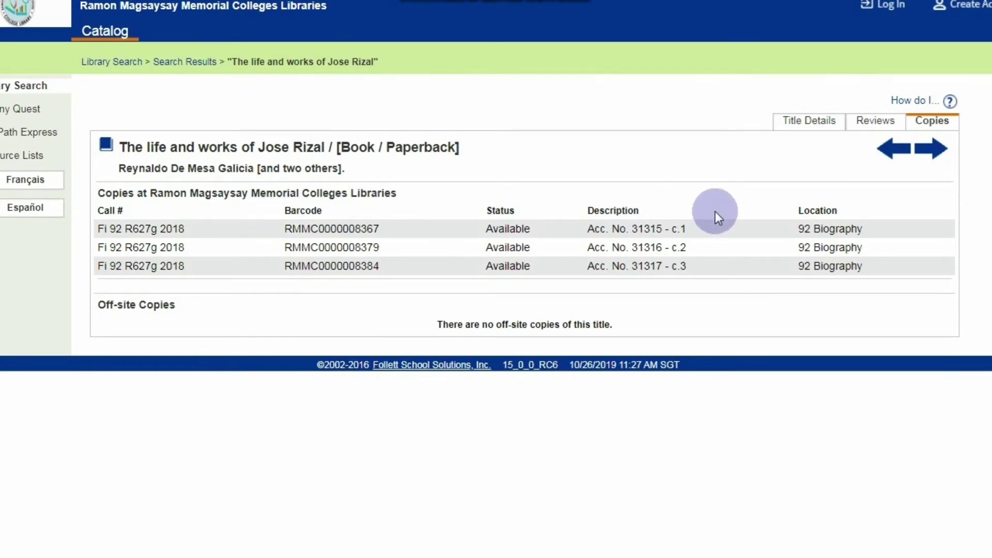
{"action": "left_click", "coordinate": [792, 119]}
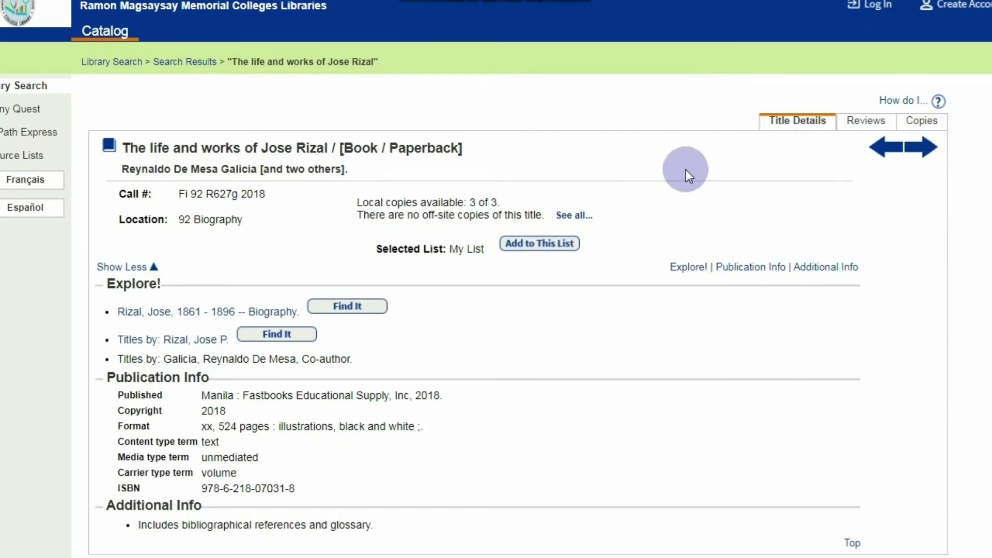
Step: Start a new library search and look up books on the subject "Education"
{"action": "left_click", "coordinate": [15, 86]}
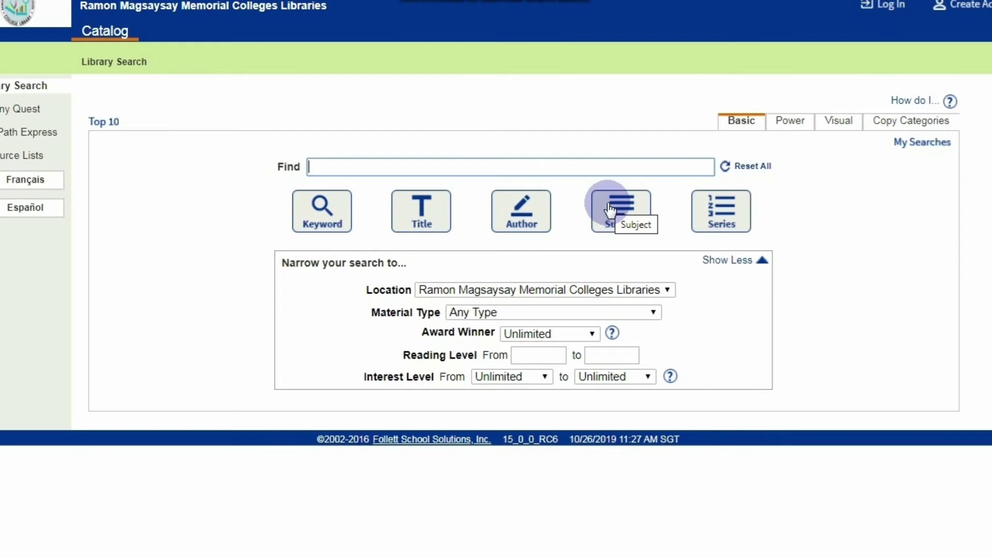
{"action": "left_click", "coordinate": [293, 173]}
{"action": "type", "text": "E"}
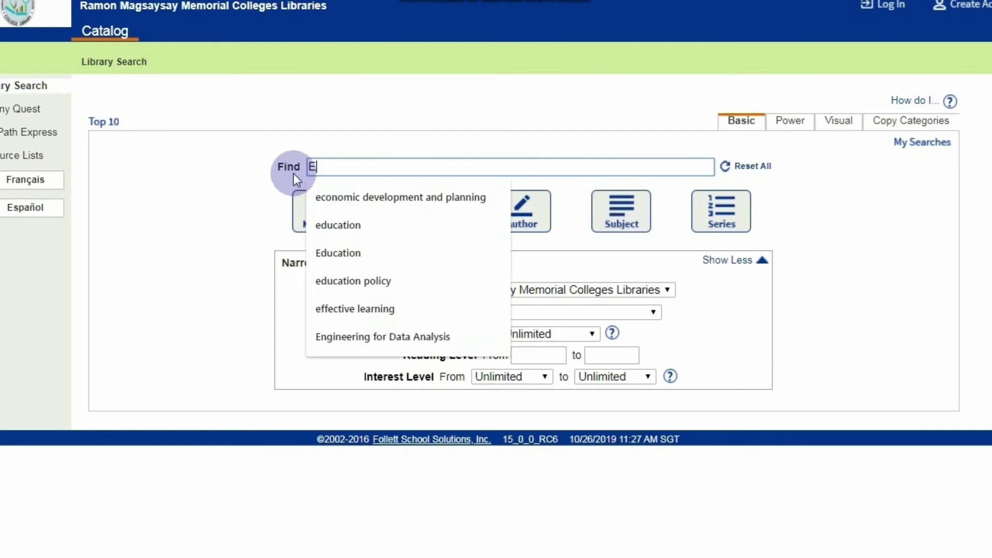
{"action": "type", "text": "ducatio"}
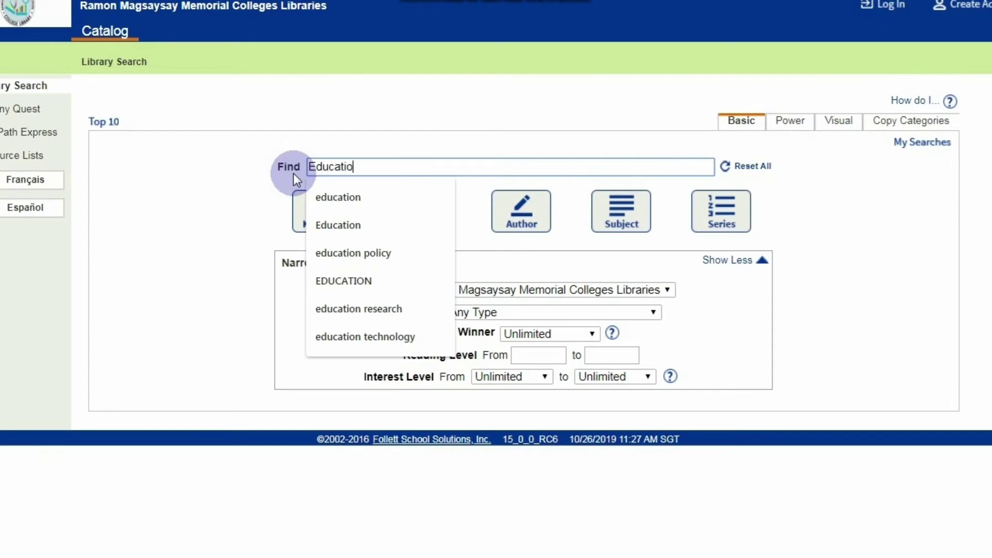
{"action": "type", "text": "n"}
{"action": "left_click", "coordinate": [614, 228]}
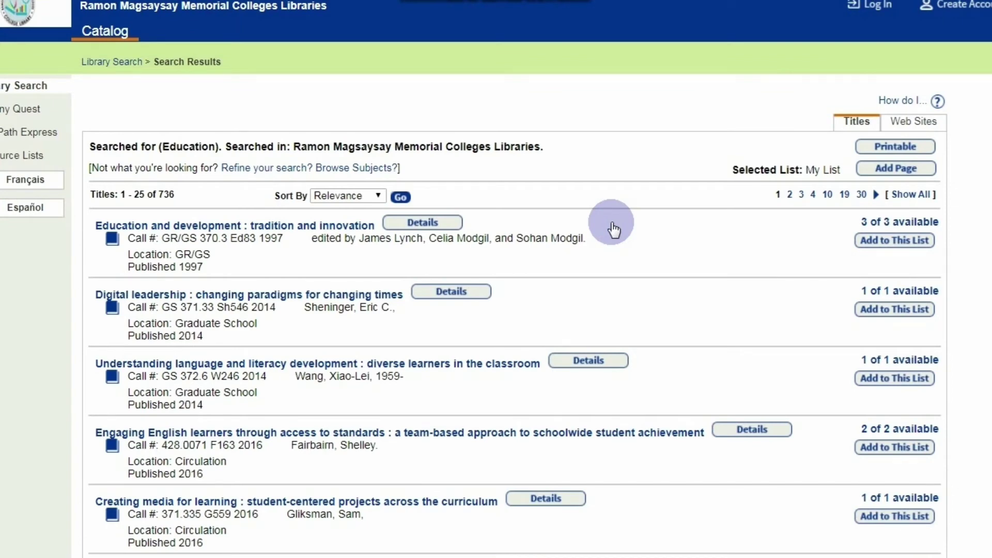
Step: Browse the Education results and review the details of "Engaging English learners through access to standards" down to its Additional Info
{"action": "left_click_drag", "start_coordinate": [185, 195], "coordinate": [159, 192]}
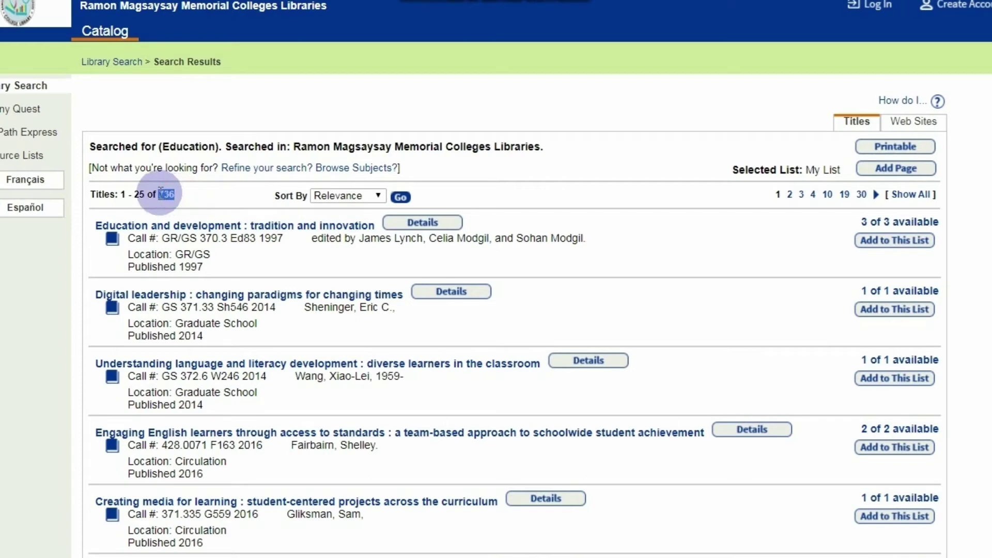
{"action": "scroll", "coordinate": [495, 310], "scroll_direction": "down", "scroll_amount": 2}
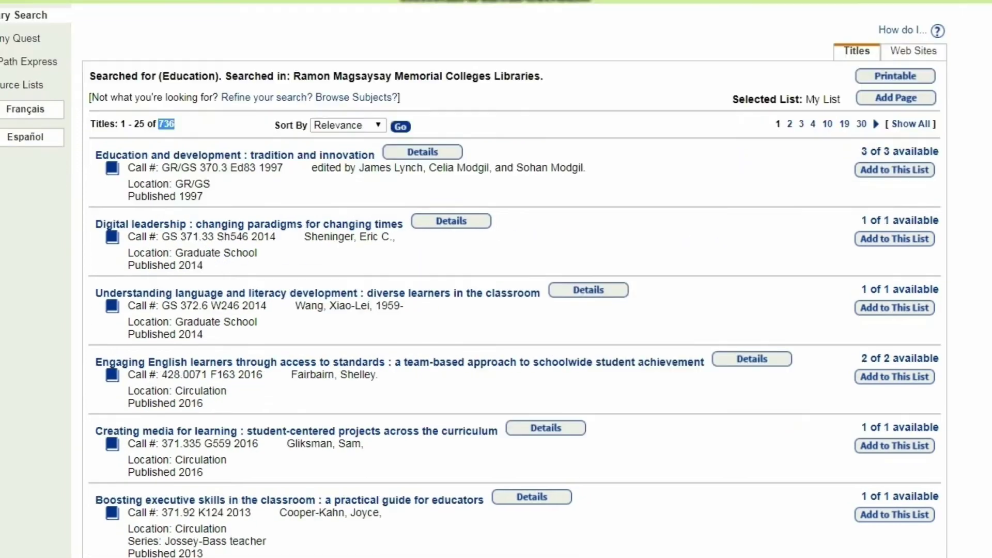
{"action": "scroll", "coordinate": [496, 310], "scroll_direction": "down", "scroll_amount": 10}
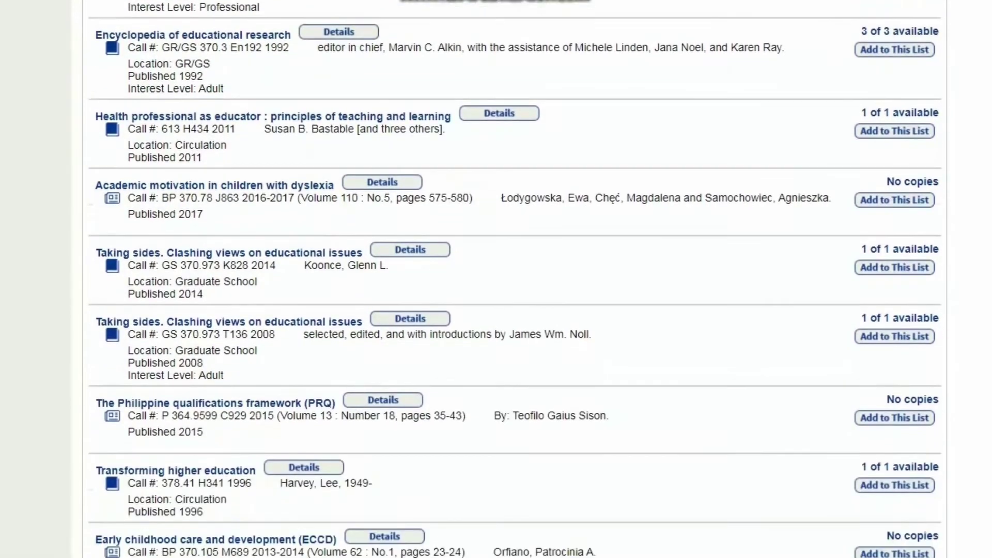
{"action": "scroll", "coordinate": [495, 310], "scroll_direction": "down", "scroll_amount": 4}
{"action": "scroll", "coordinate": [496, 310], "scroll_direction": "up", "scroll_amount": 11}
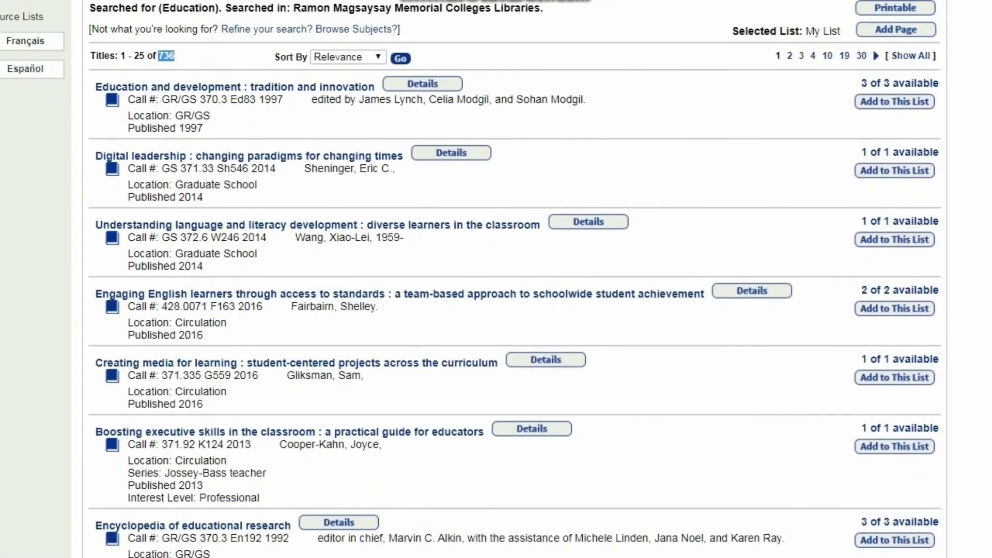
{"action": "scroll", "coordinate": [495, 310], "scroll_direction": "up", "scroll_amount": 2}
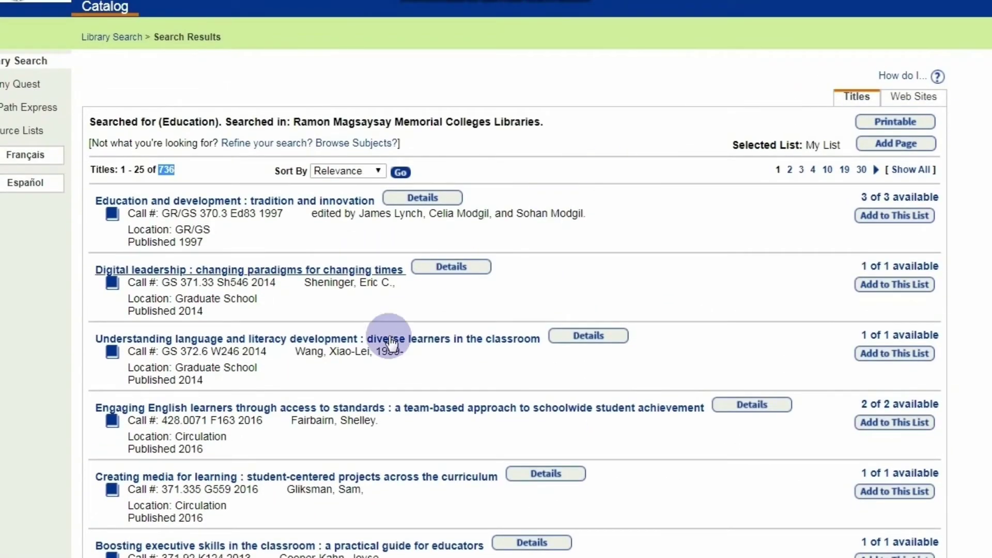
{"action": "left_click", "coordinate": [767, 408]}
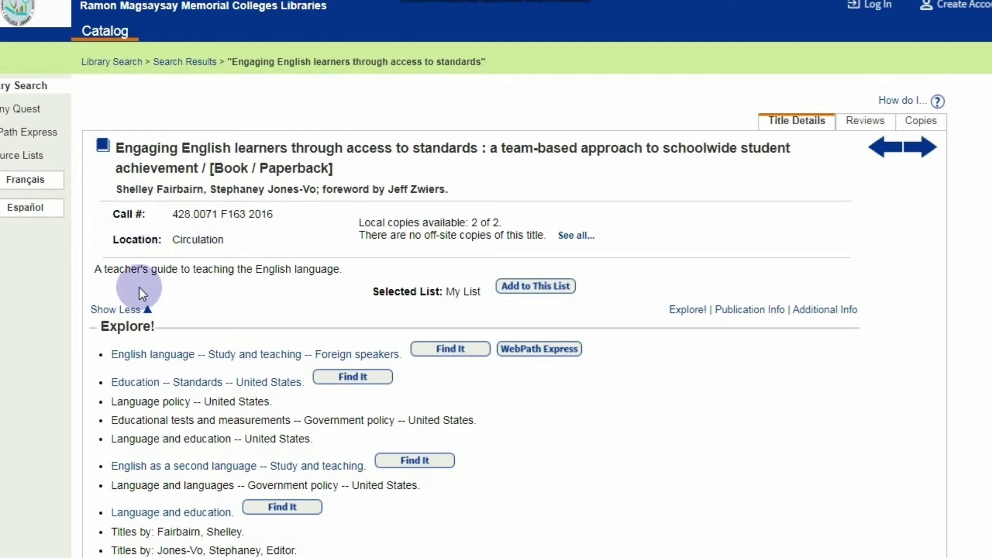
{"action": "scroll", "coordinate": [155, 325], "scroll_direction": "down", "scroll_amount": 4}
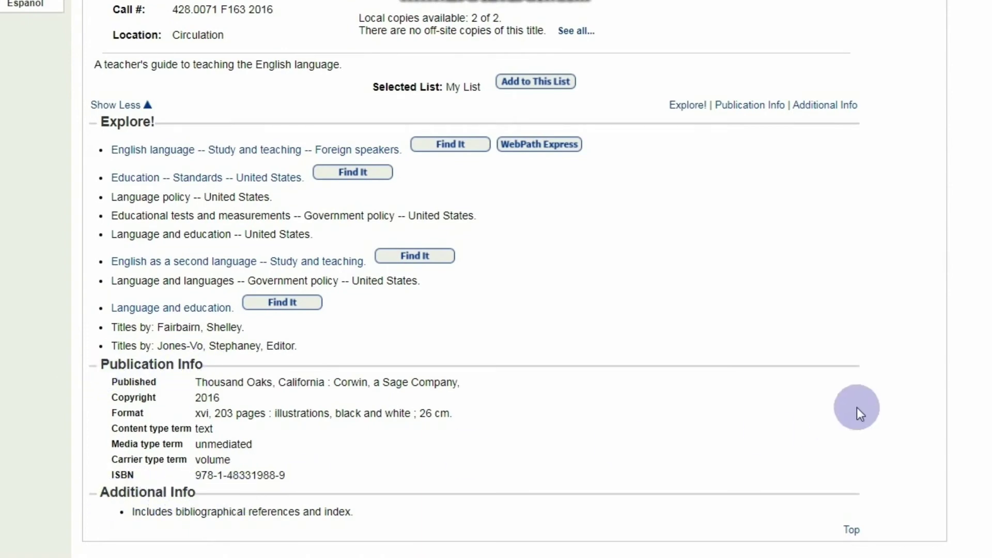
Step: Review the copies list of "Engaging English learners through access to standards" and return to its title details
{"action": "scroll", "coordinate": [984, 346], "scroll_direction": "up", "scroll_amount": 4}
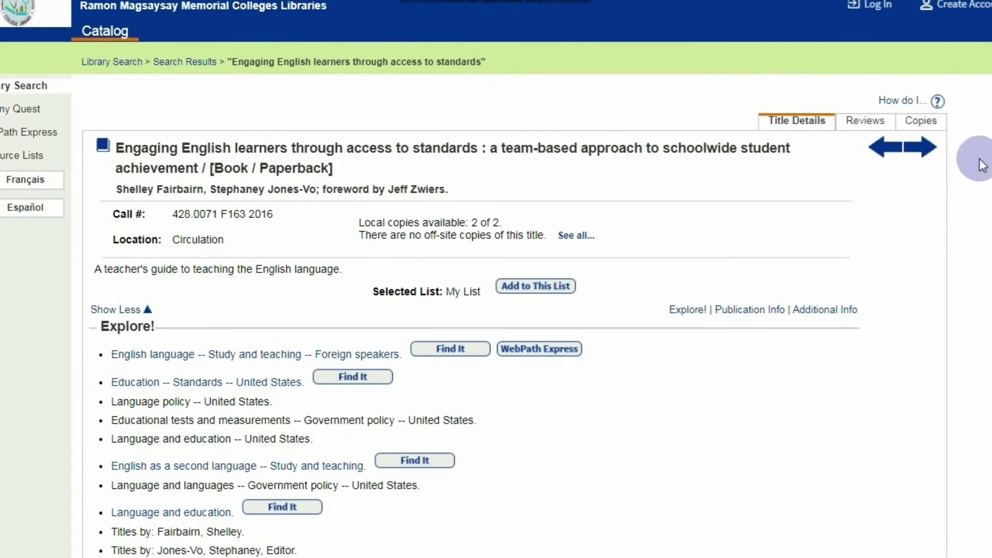
{"action": "left_click", "coordinate": [929, 122]}
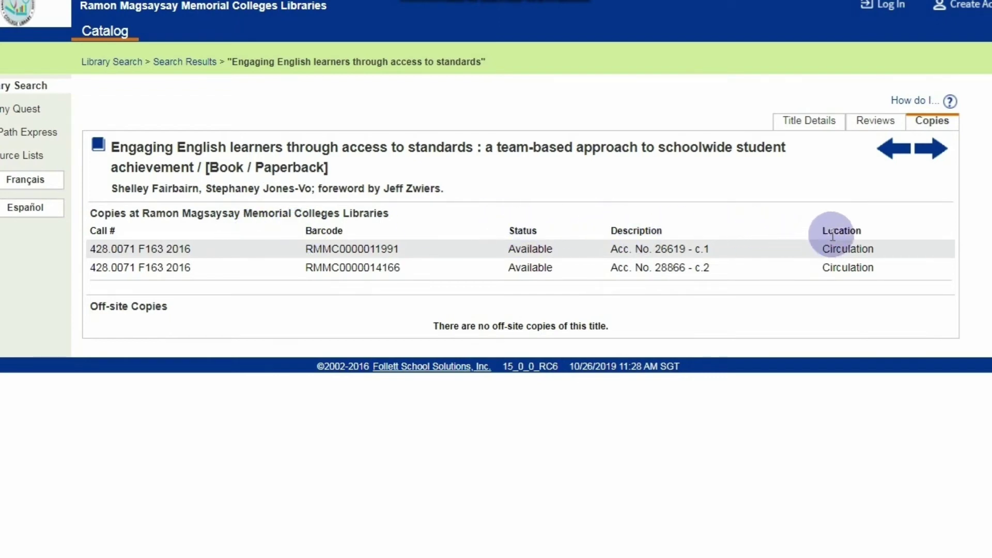
{"action": "left_click", "coordinate": [798, 123]}
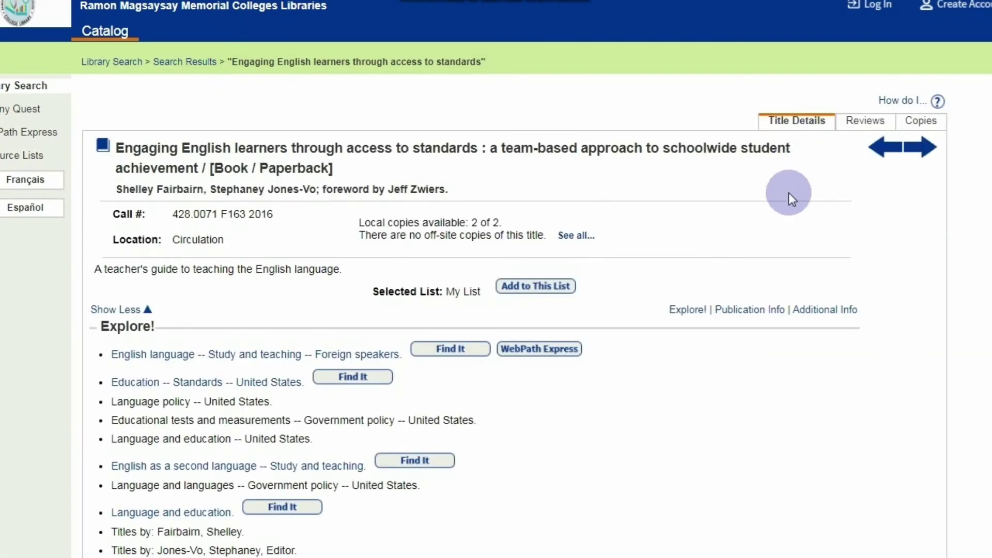
Step: Start a new library search and look up books in the series "Harry Potter"
{"action": "left_click", "coordinate": [5, 88]}
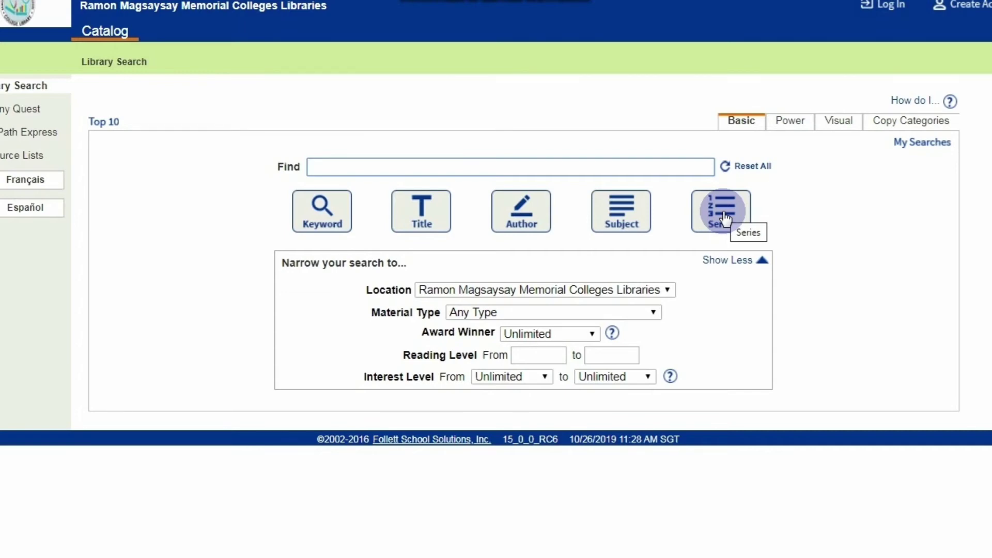
{"action": "type", "text": "Ha"}
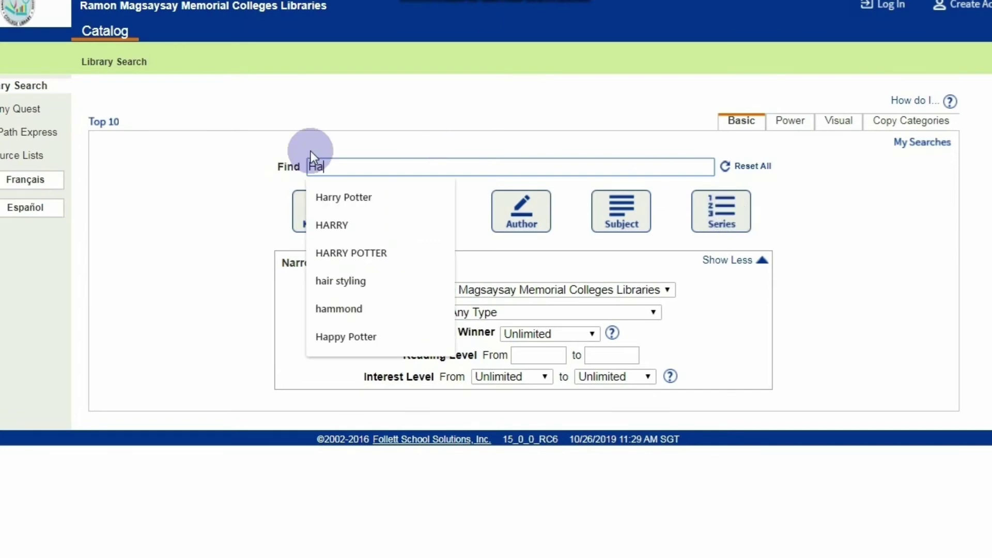
{"action": "type", "text": "rry Potter"}
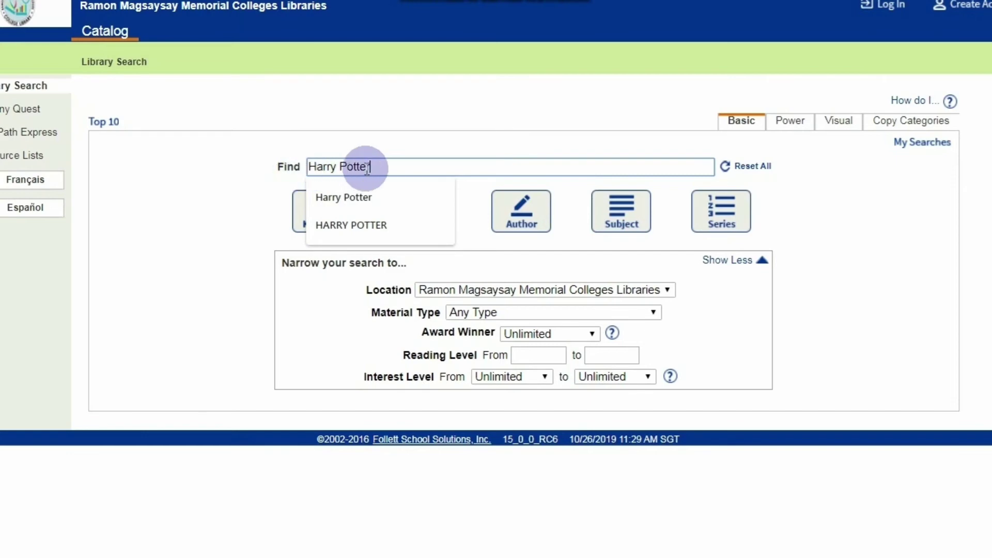
{"action": "left_click", "coordinate": [720, 211]}
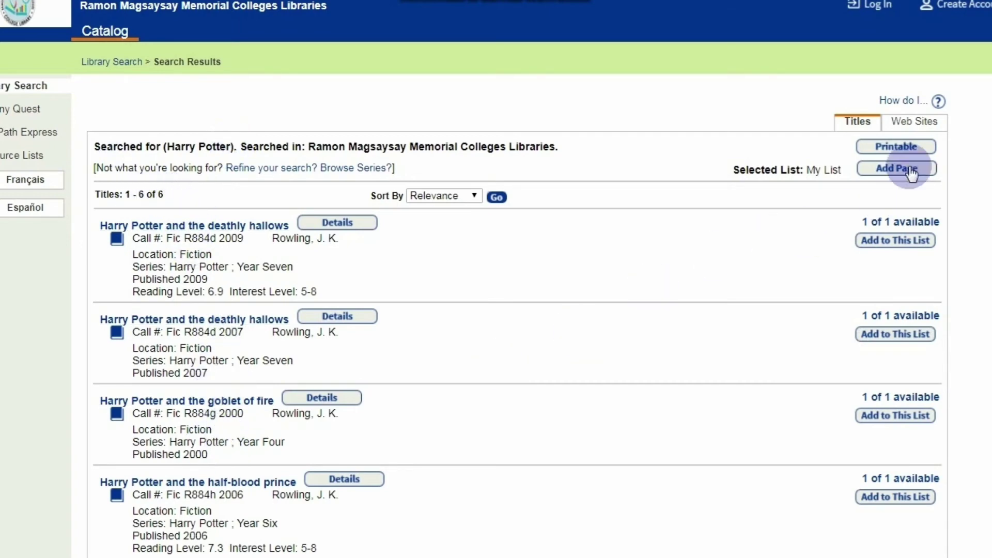
Step: Browse the series results, then review the 2007 edition of "Harry Potter and the deathly hallows", including its copies list, and return to its title details
{"action": "scroll", "coordinate": [909, 106], "scroll_direction": "down", "scroll_amount": 3}
{"action": "scroll", "coordinate": [496, 279], "scroll_direction": "down", "scroll_amount": 3}
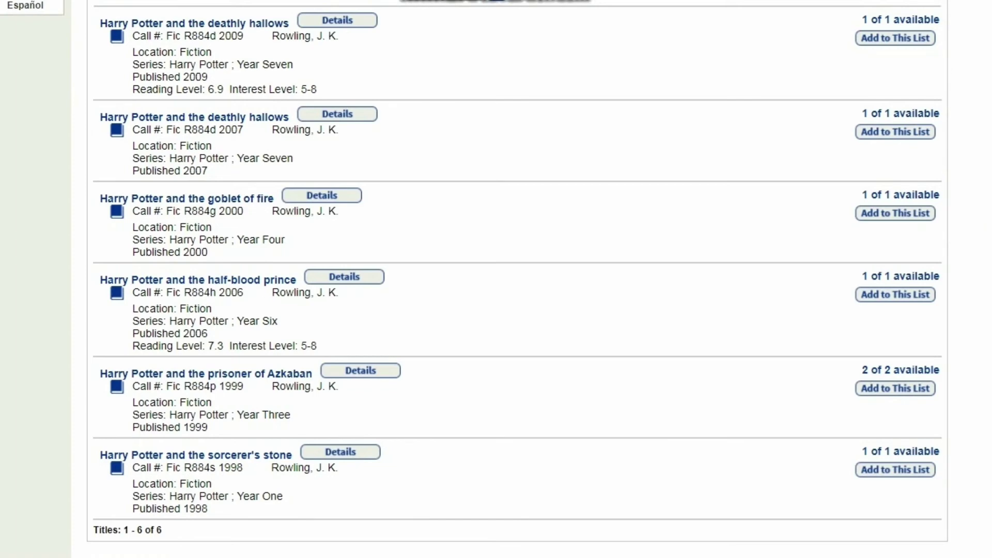
{"action": "scroll", "coordinate": [986, 238], "scroll_direction": "up", "scroll_amount": 5}
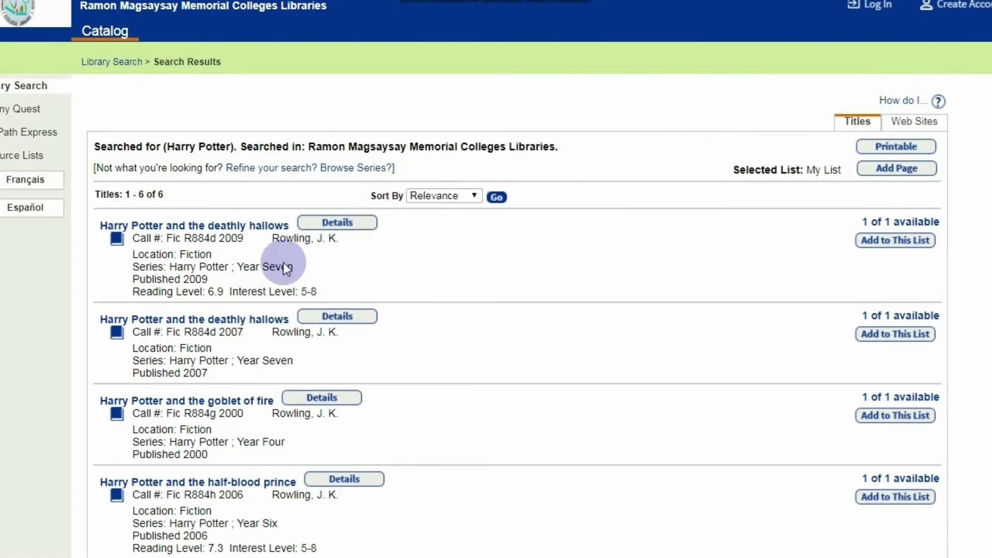
{"action": "left_click", "coordinate": [252, 319]}
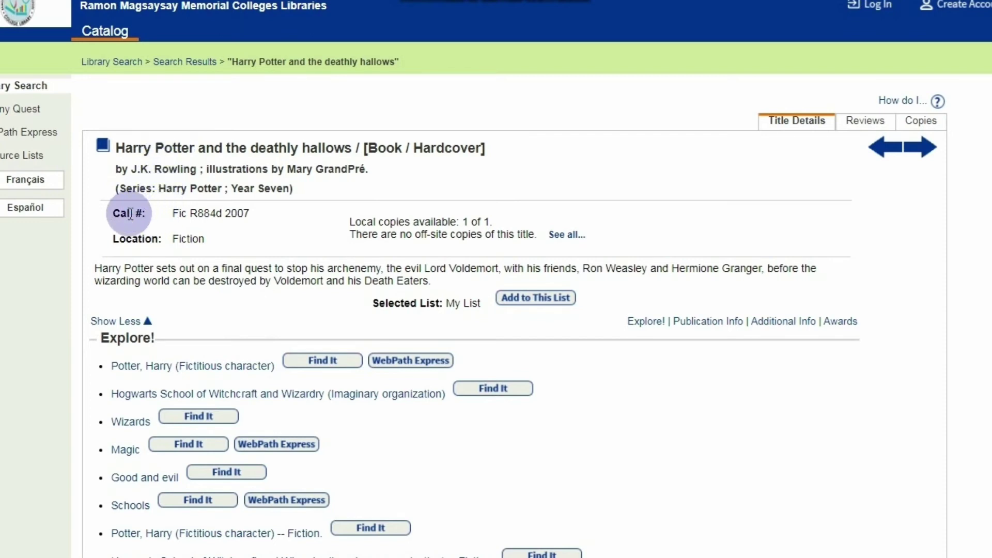
{"action": "scroll", "coordinate": [956, 275], "scroll_direction": "down", "scroll_amount": 12}
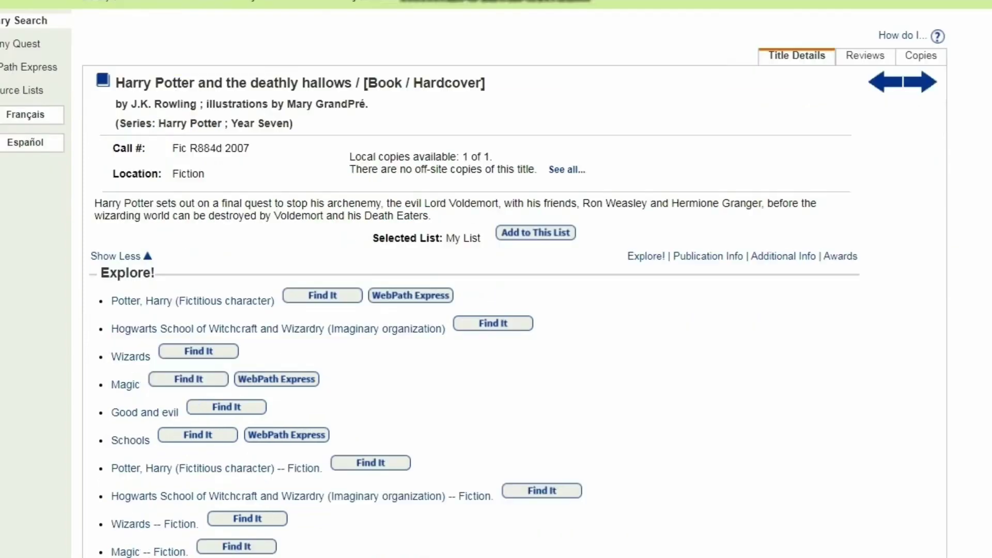
{"action": "scroll", "coordinate": [519, 296], "scroll_direction": "down", "scroll_amount": 2}
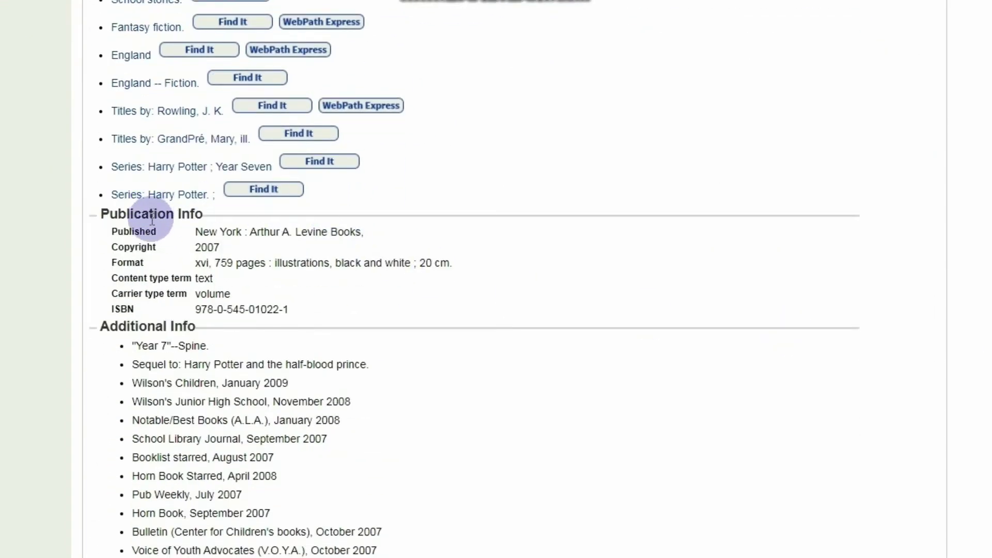
{"action": "key", "text": "Home"}
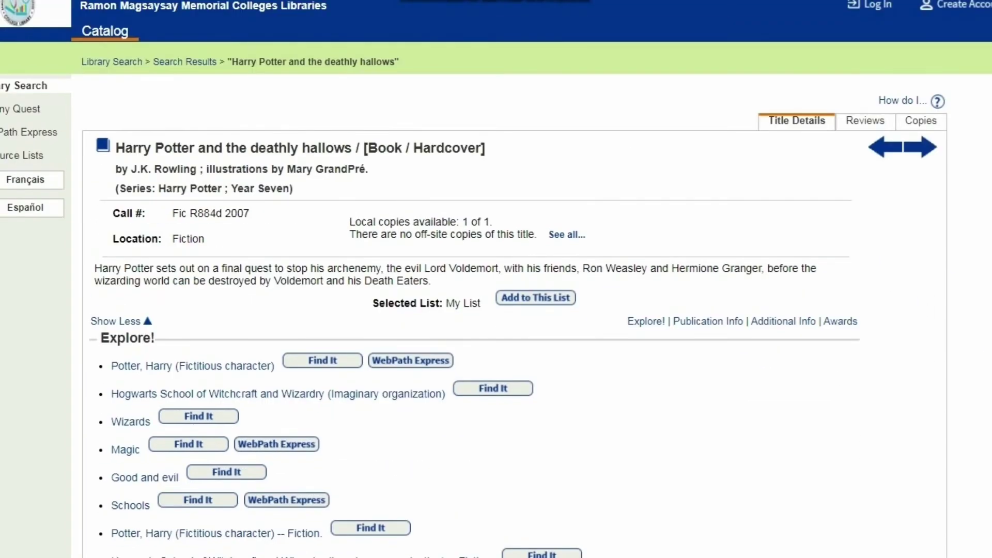
{"action": "left_click", "coordinate": [929, 124]}
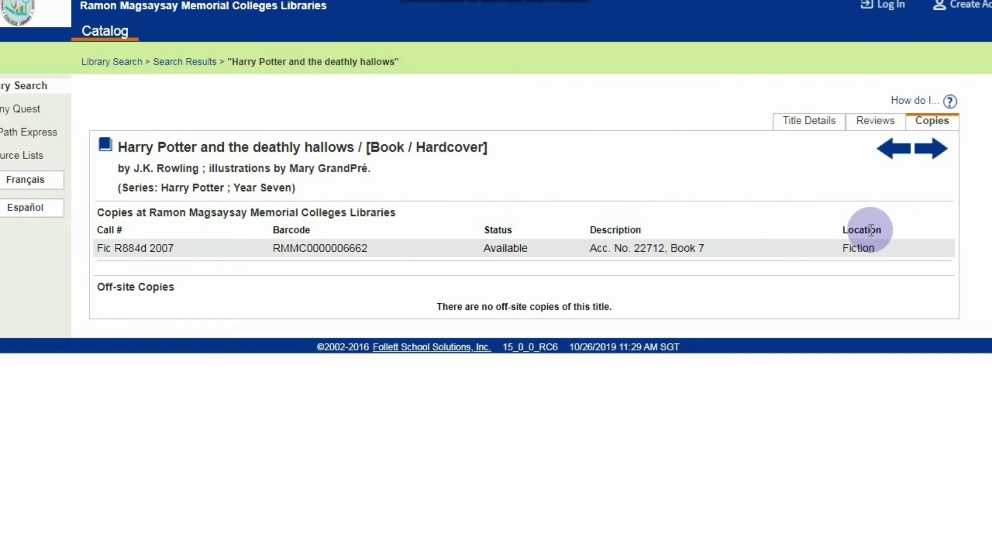
{"action": "left_click", "coordinate": [792, 124]}
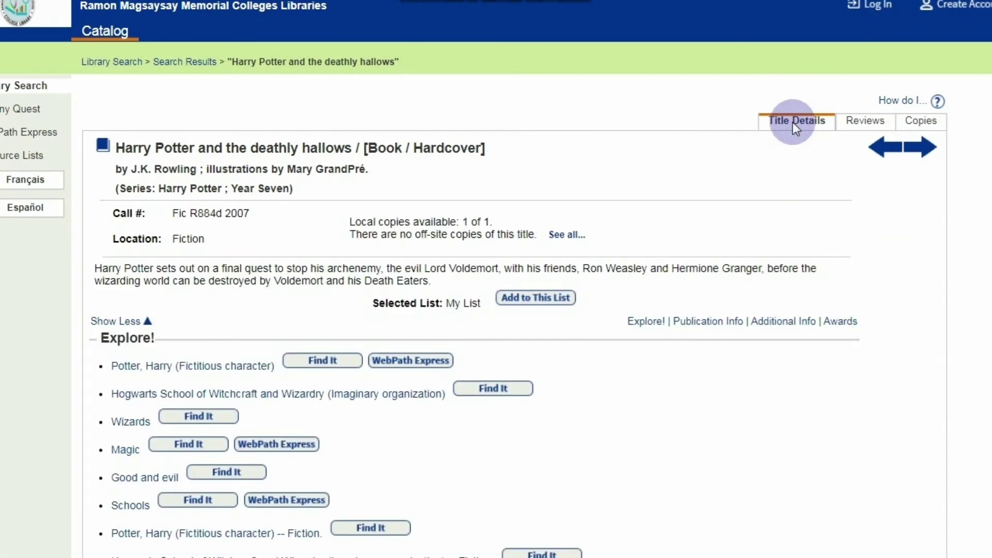
Step: Start a new library search and look up books by the keyword "Gender and Society"
{"action": "left_click", "coordinate": [39, 89]}
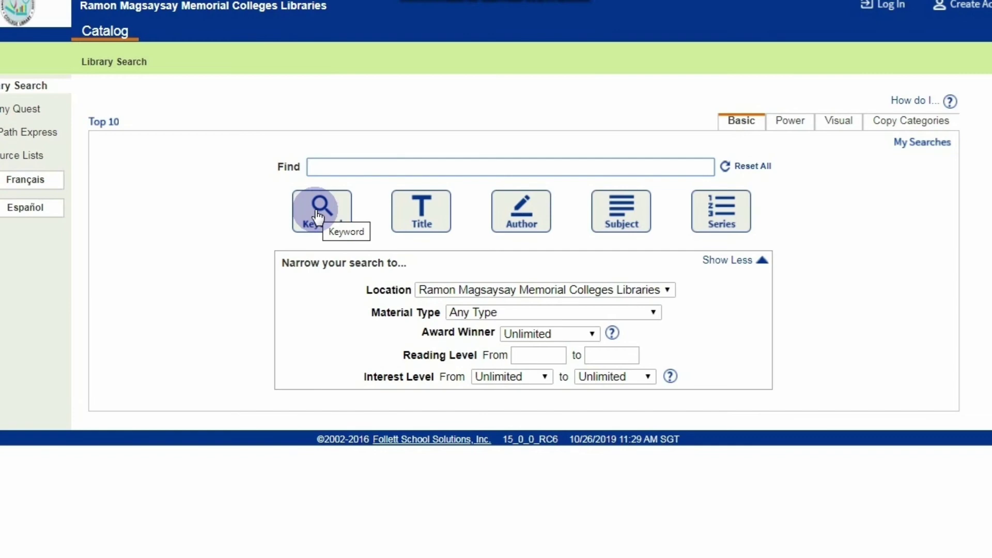
{"action": "type", "text": "Ge"}
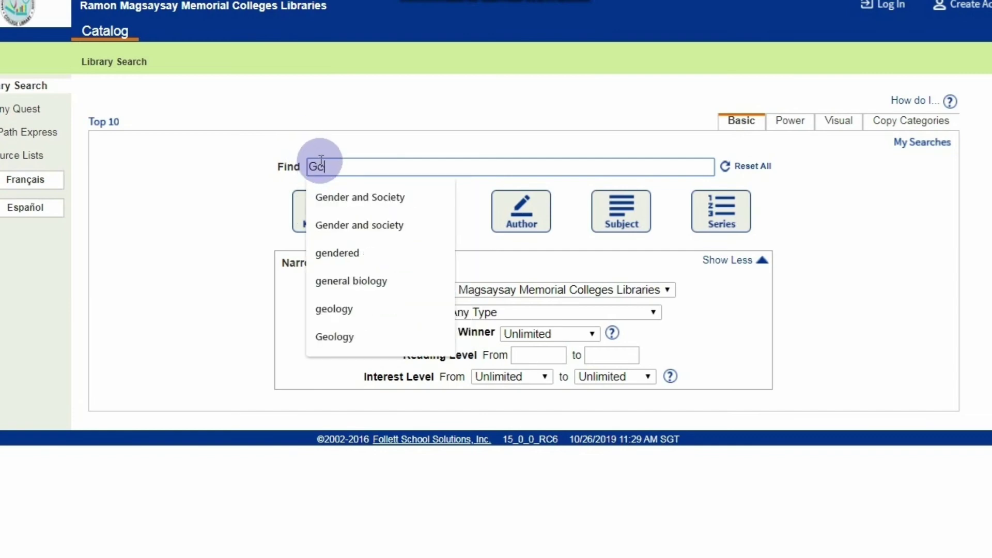
{"action": "type", "text": "nder and S"}
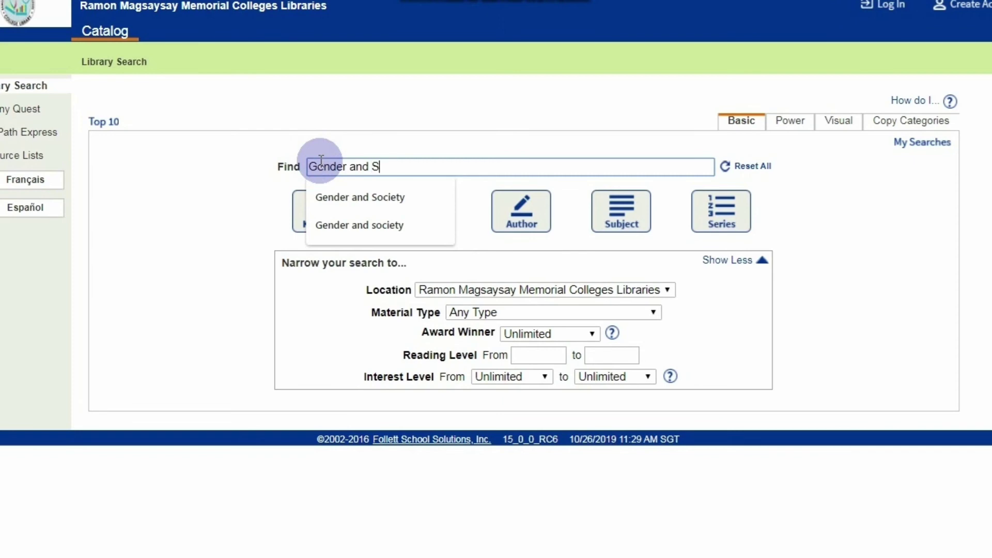
{"action": "type", "text": "ocietyu"}
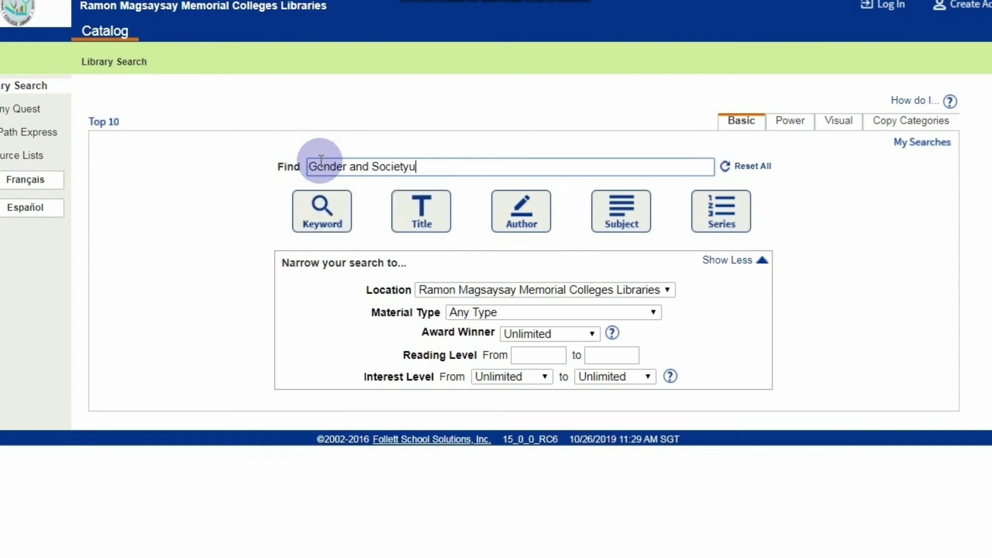
{"action": "key", "text": "BackSpace"}
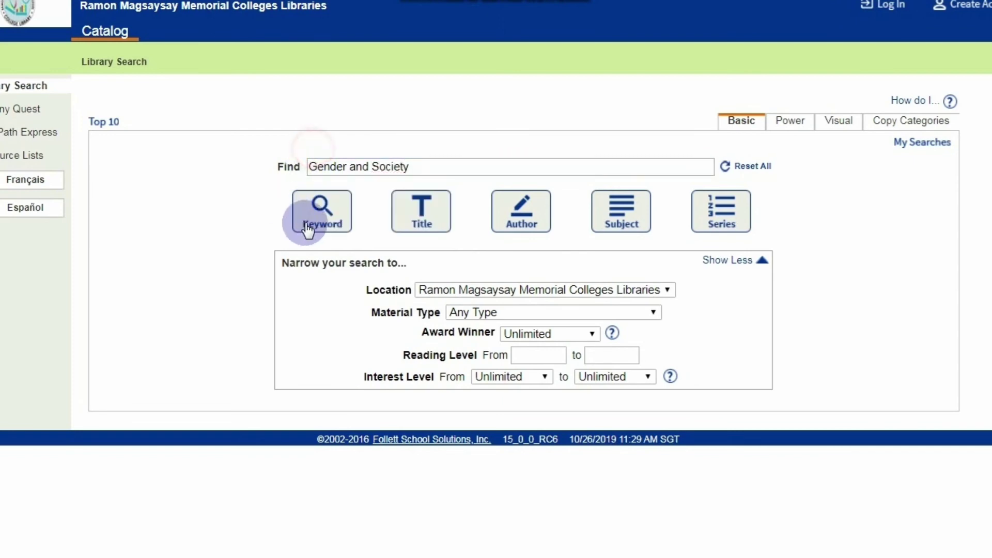
{"action": "left_click", "coordinate": [317, 216]}
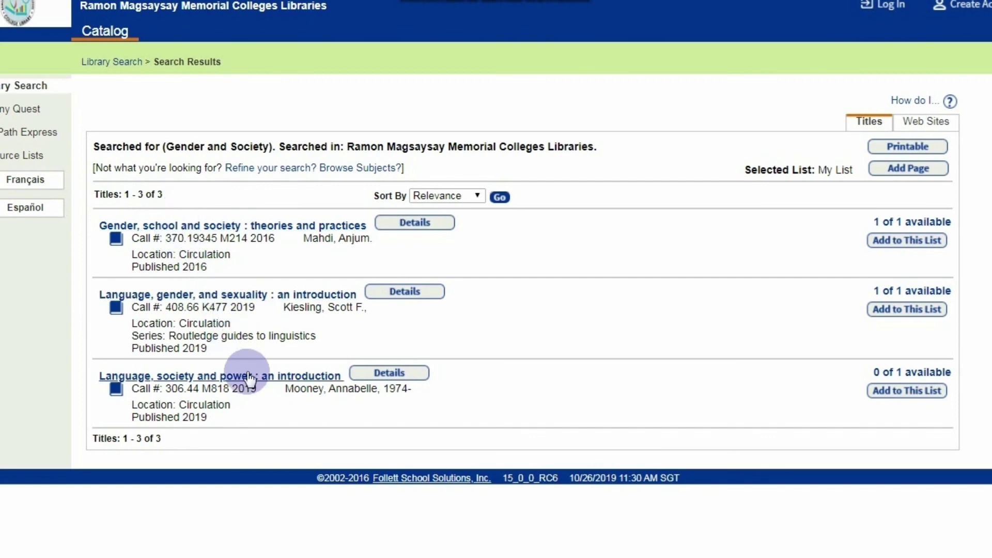
Step: Open "Language, gender, and sexuality : an introduction", review its details and copies list, and return to a blank library search
{"action": "left_click", "coordinate": [255, 293]}
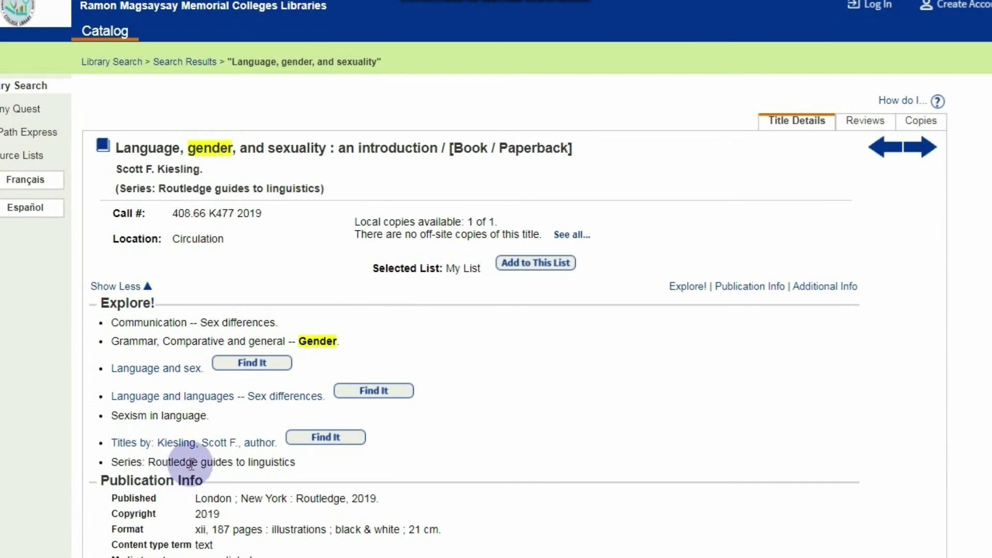
{"action": "scroll", "coordinate": [859, 310], "scroll_direction": "down", "scroll_amount": 3}
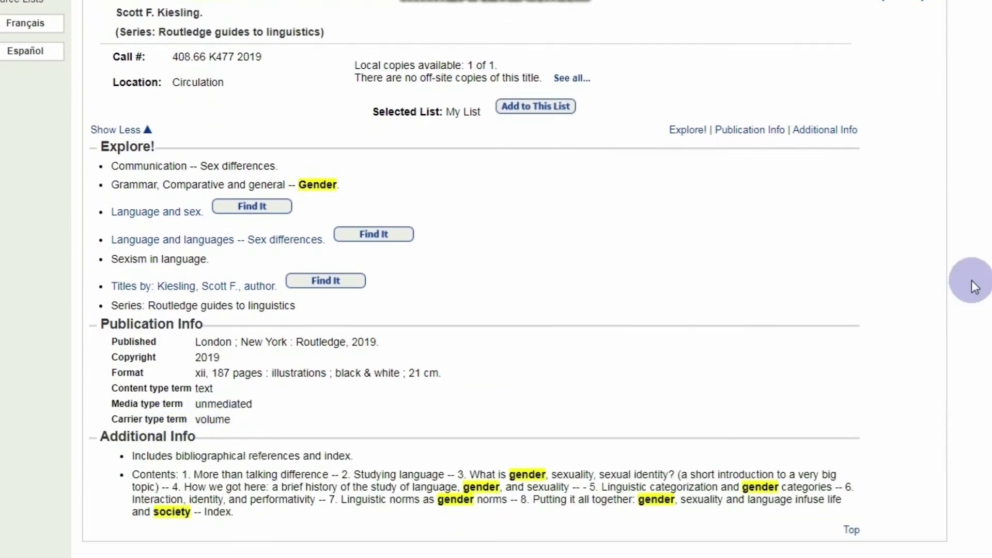
{"action": "scroll", "coordinate": [972, 281], "scroll_direction": "up", "scroll_amount": 3}
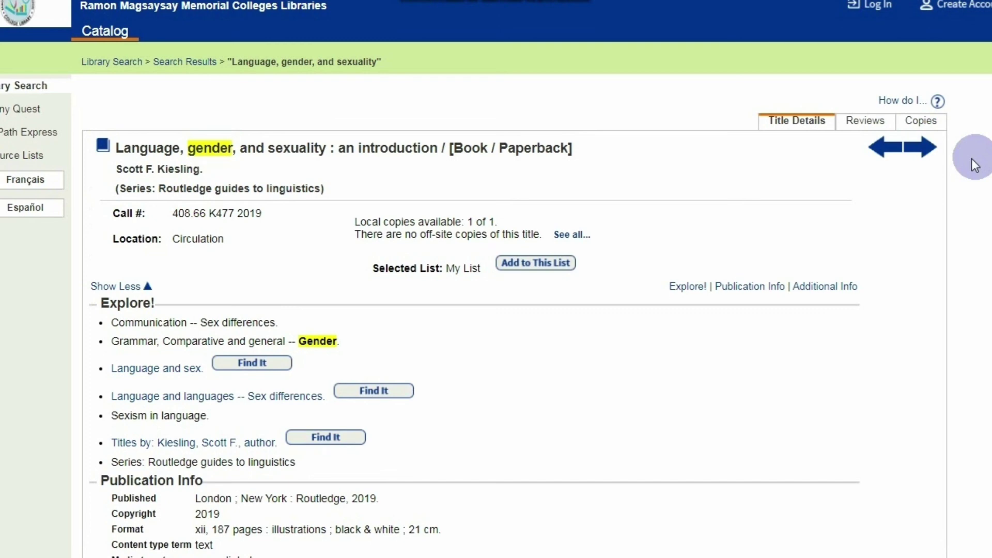
{"action": "left_click", "coordinate": [927, 120]}
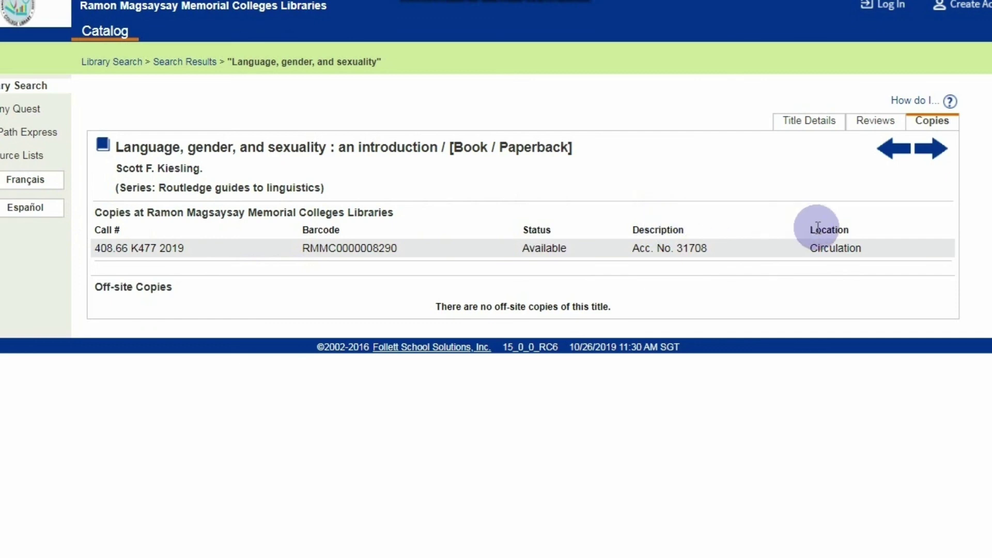
{"action": "left_click", "coordinate": [809, 124]}
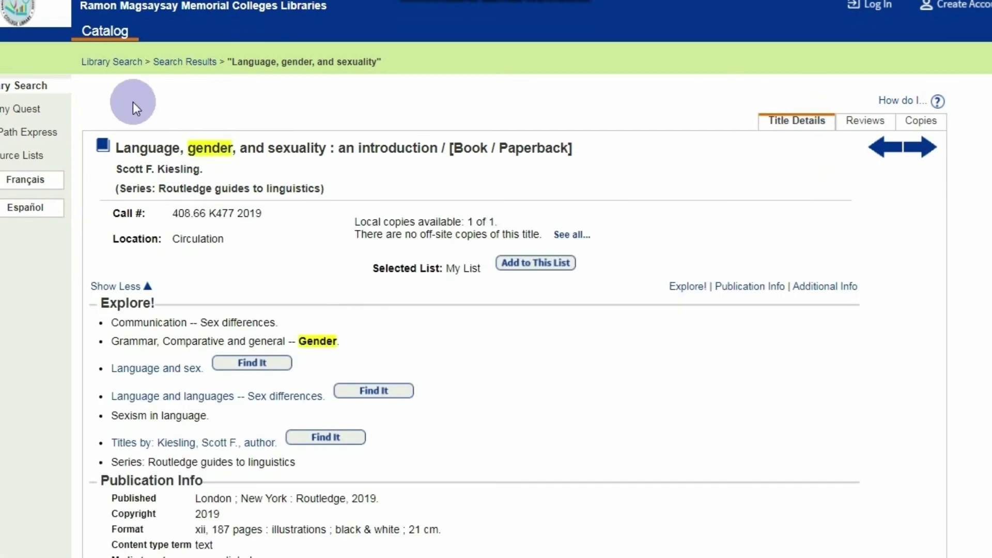
{"action": "left_click", "coordinate": [42, 89]}
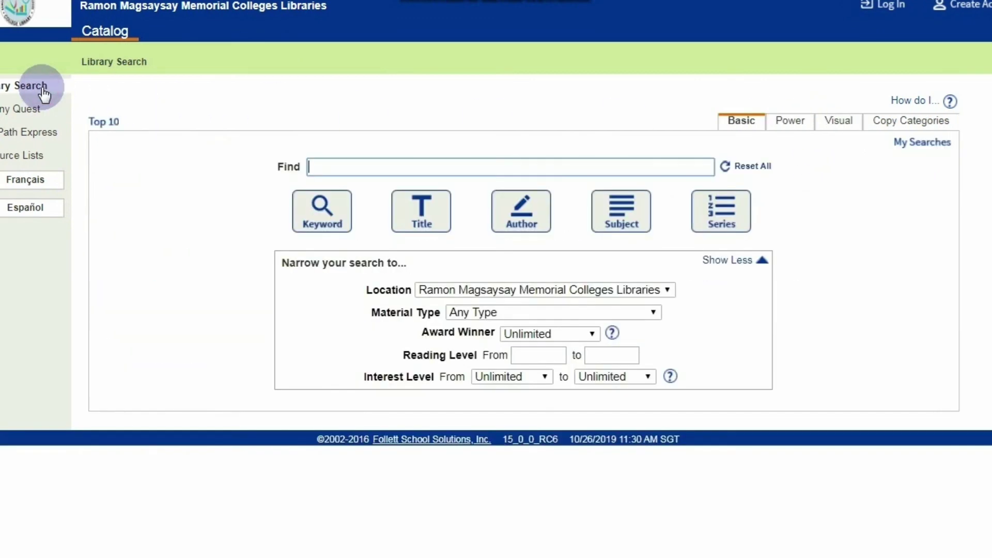